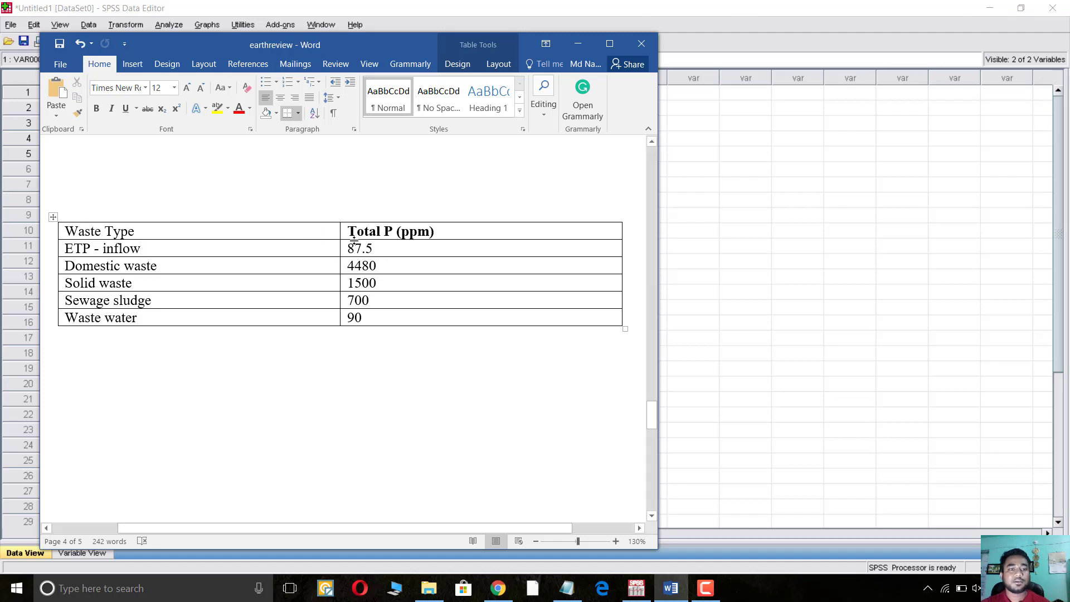
- Review the Waste Type and Total P data in Word, then open SPSS's Graphs menu
{"action": "left_click_drag", "start_coordinate": [136, 232], "coordinate": [65, 231]}
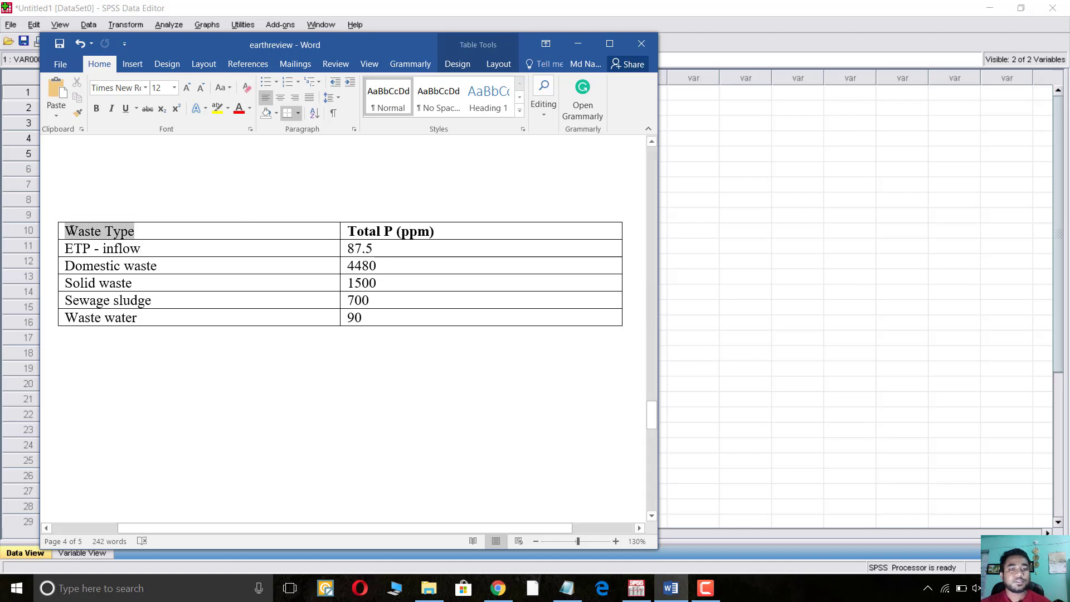
{"action": "left_click", "coordinate": [350, 249]}
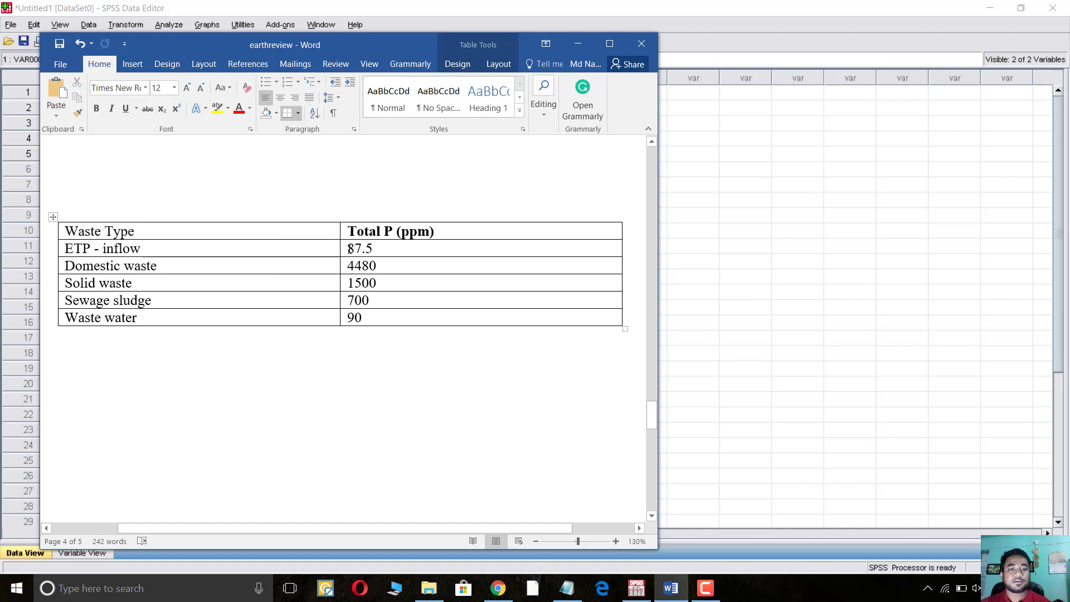
{"action": "left_click_drag", "start_coordinate": [350, 249], "coordinate": [361, 318]}
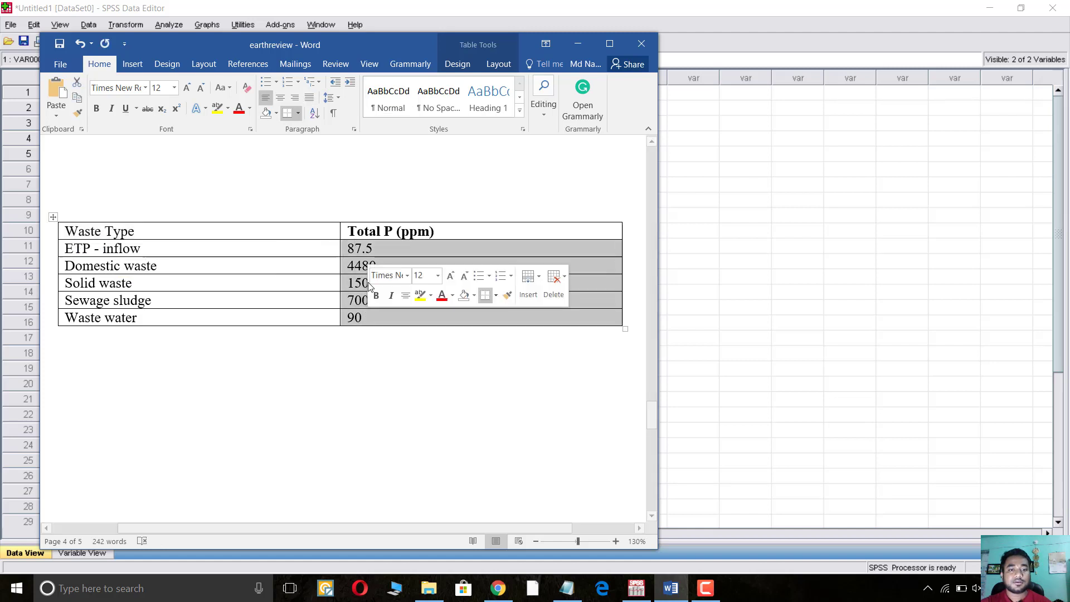
{"action": "left_click_drag", "start_coordinate": [348, 231], "coordinate": [391, 227]}
{"action": "left_click", "coordinate": [300, 259]}
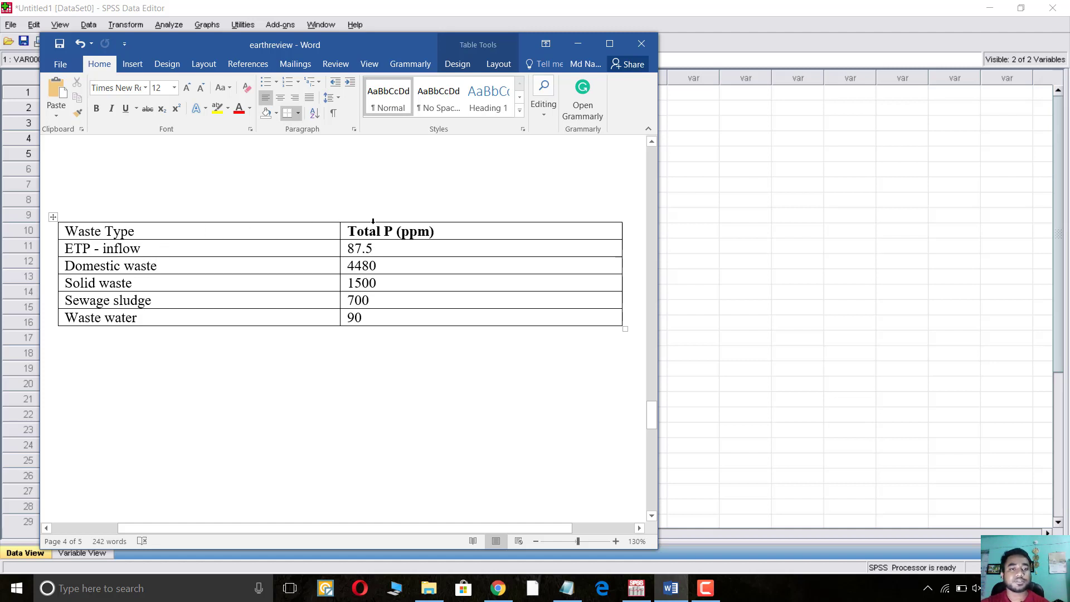
{"action": "left_click", "coordinate": [577, 45]}
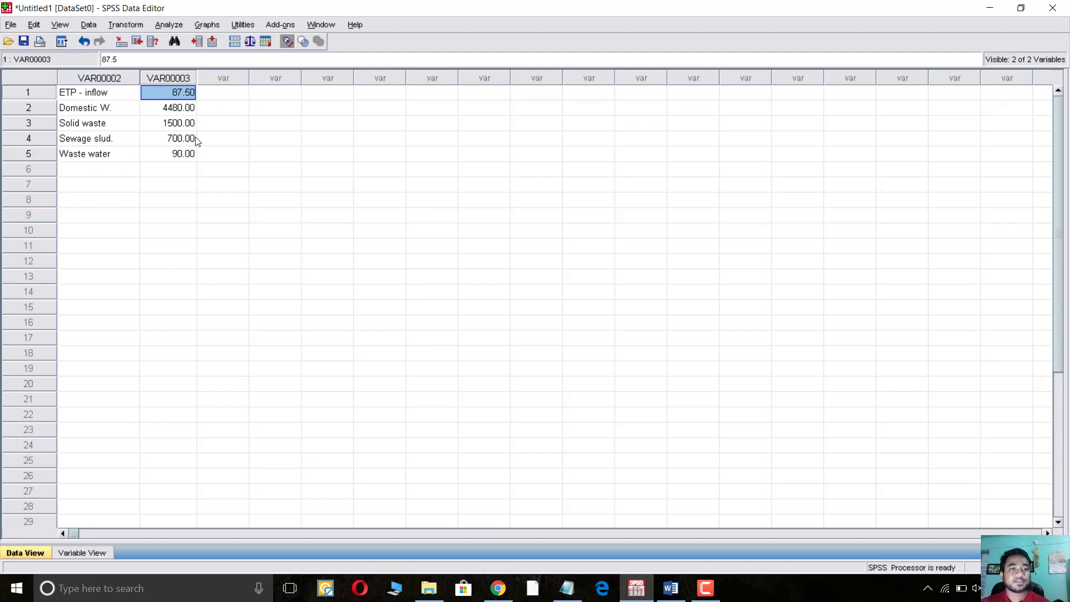
{"action": "left_click", "coordinate": [207, 27]}
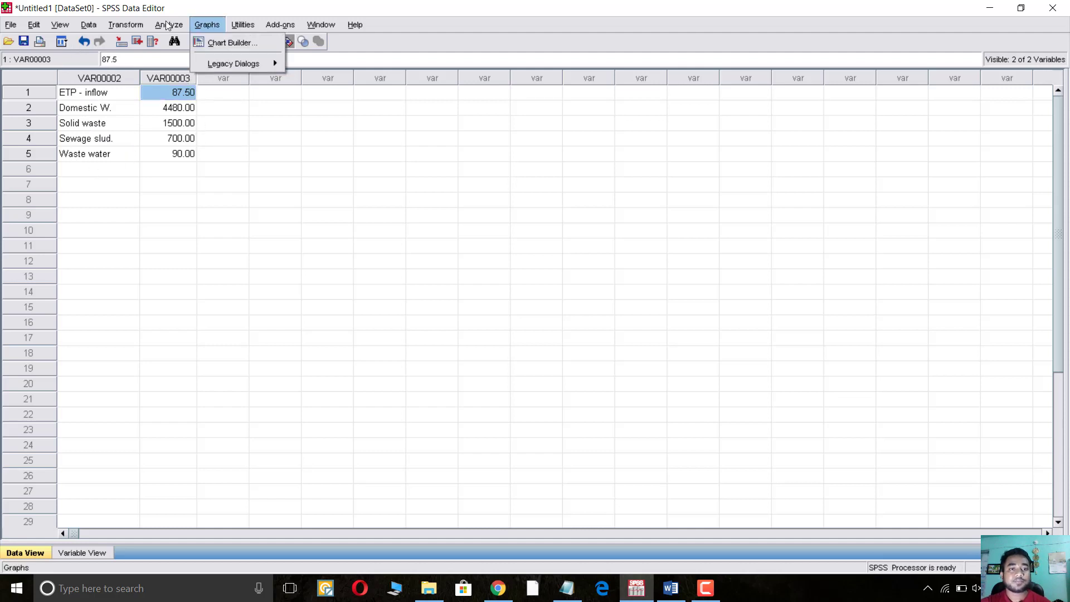
- Start a Chart Builder chart with a simple bar chart in the preview
{"action": "left_click", "coordinate": [212, 41]}
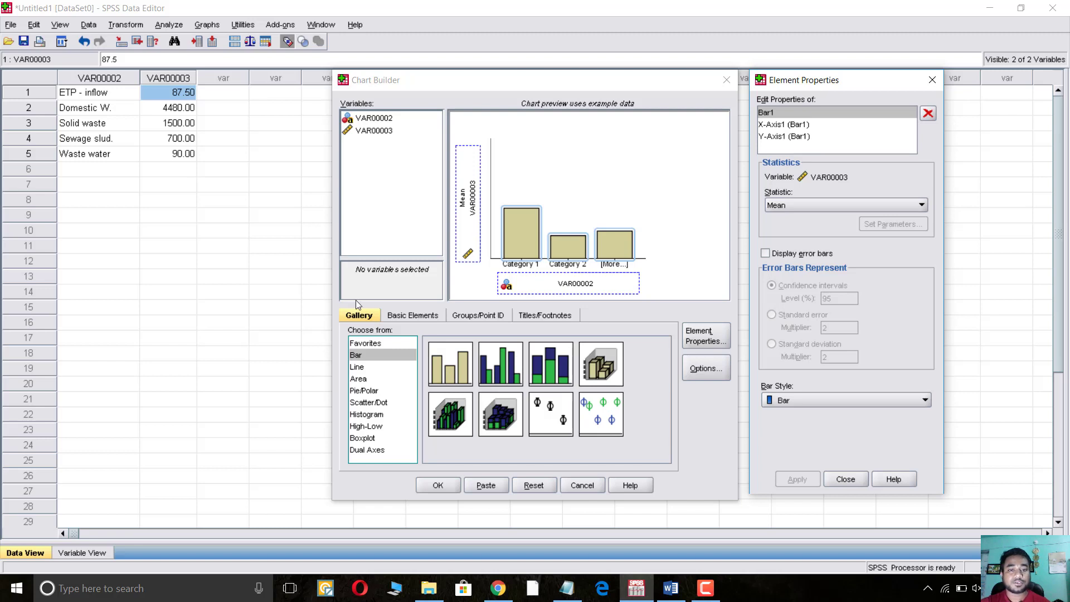
{"action": "left_click", "coordinate": [446, 377]}
{"action": "left_click_drag", "start_coordinate": [448, 372], "coordinate": [536, 234]}
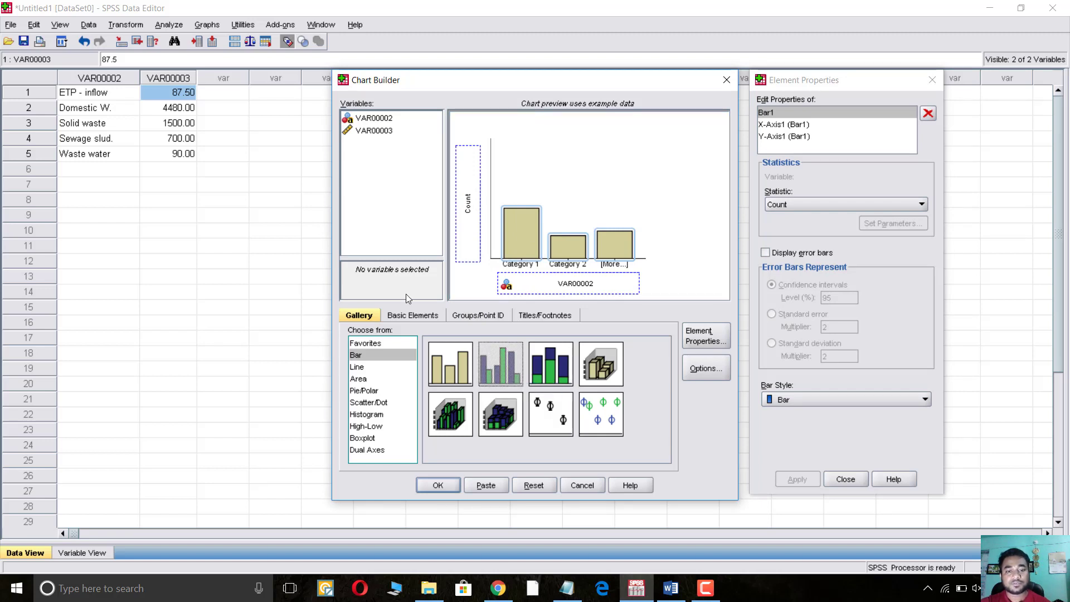
{"action": "left_click_drag", "start_coordinate": [508, 372], "coordinate": [560, 239]}
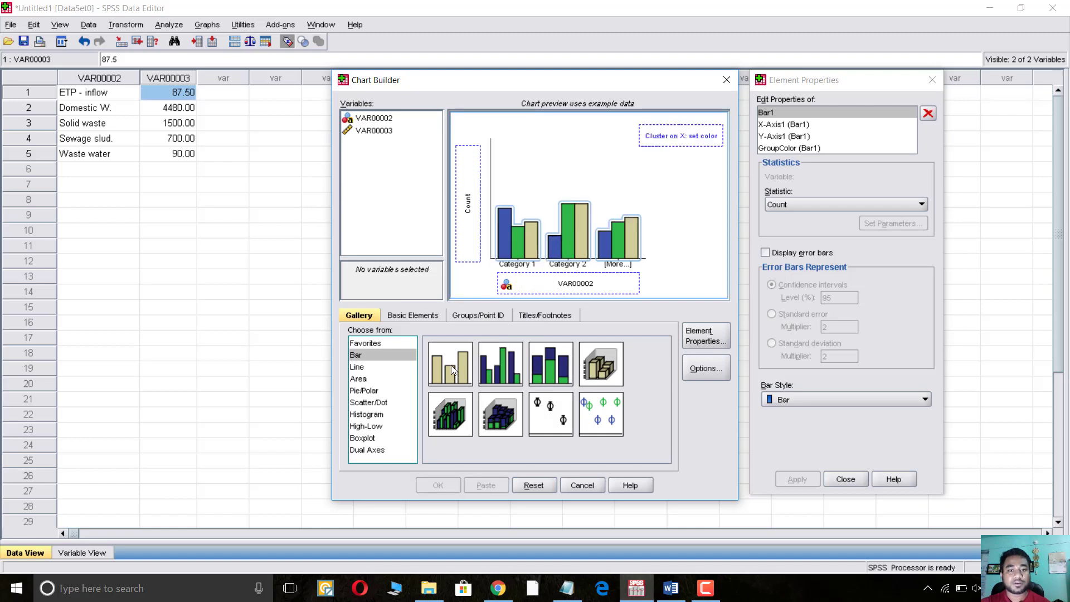
{"action": "left_click_drag", "start_coordinate": [450, 366], "coordinate": [440, 190]}
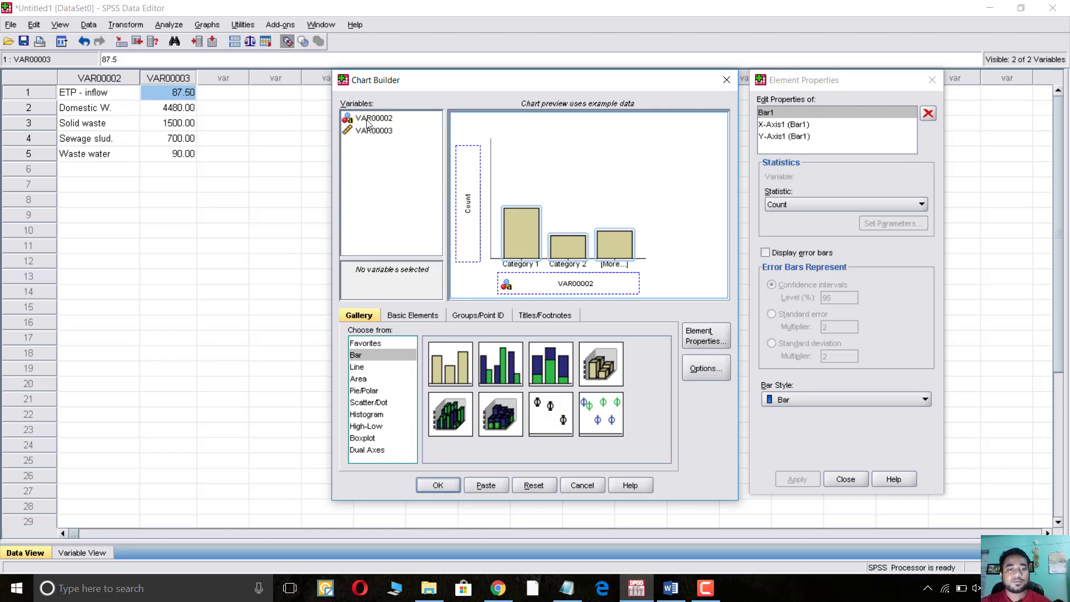
- Put VAR00002 on the x-axis and VAR00003 on the y-axis
{"action": "left_click_drag", "start_coordinate": [367, 123], "coordinate": [553, 287]}
{"action": "left_click_drag", "start_coordinate": [368, 118], "coordinate": [555, 286]}
{"action": "left_click_drag", "start_coordinate": [384, 130], "coordinate": [468, 189]}
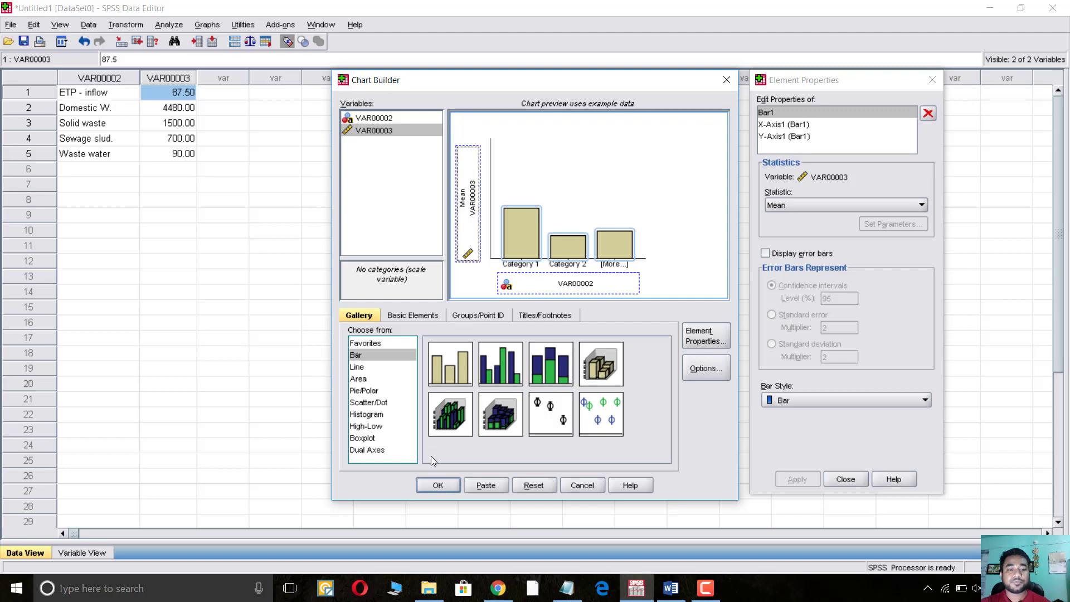
- Generate the five-waste-type bar chart and open it in the Chart Editor
{"action": "left_click", "coordinate": [435, 483]}
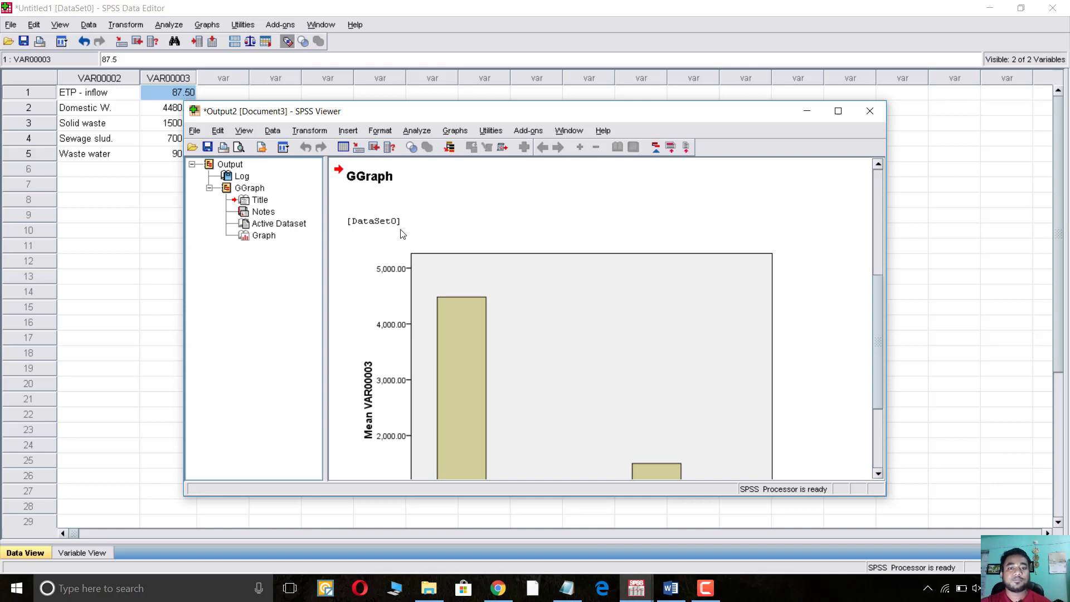
{"action": "scroll", "coordinate": [416, 346], "scroll_direction": "down", "scroll_amount": 3}
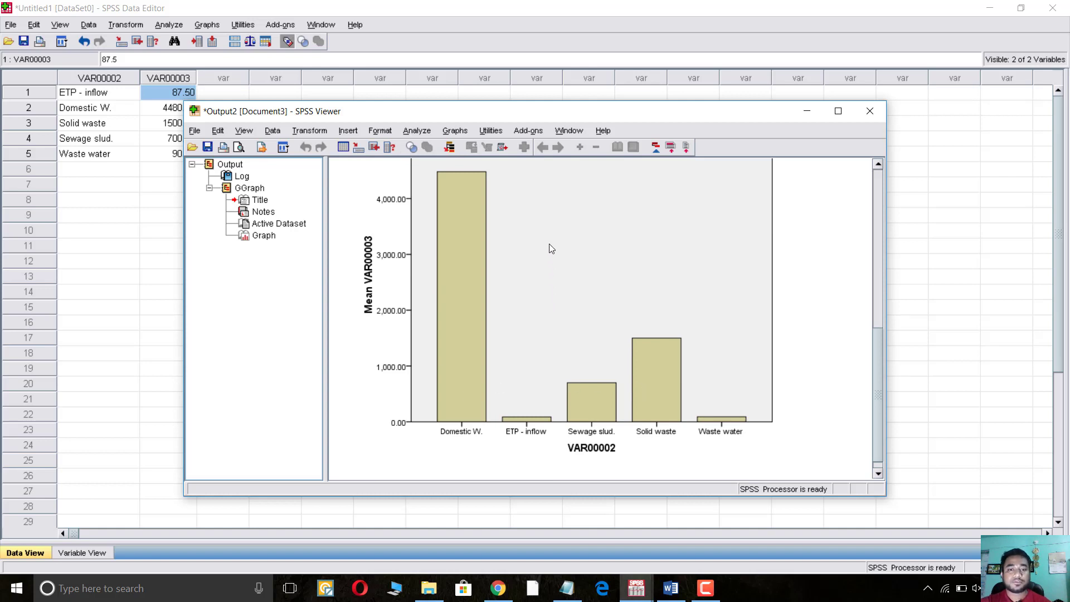
{"action": "scroll", "coordinate": [549, 244], "scroll_direction": "up", "scroll_amount": 1}
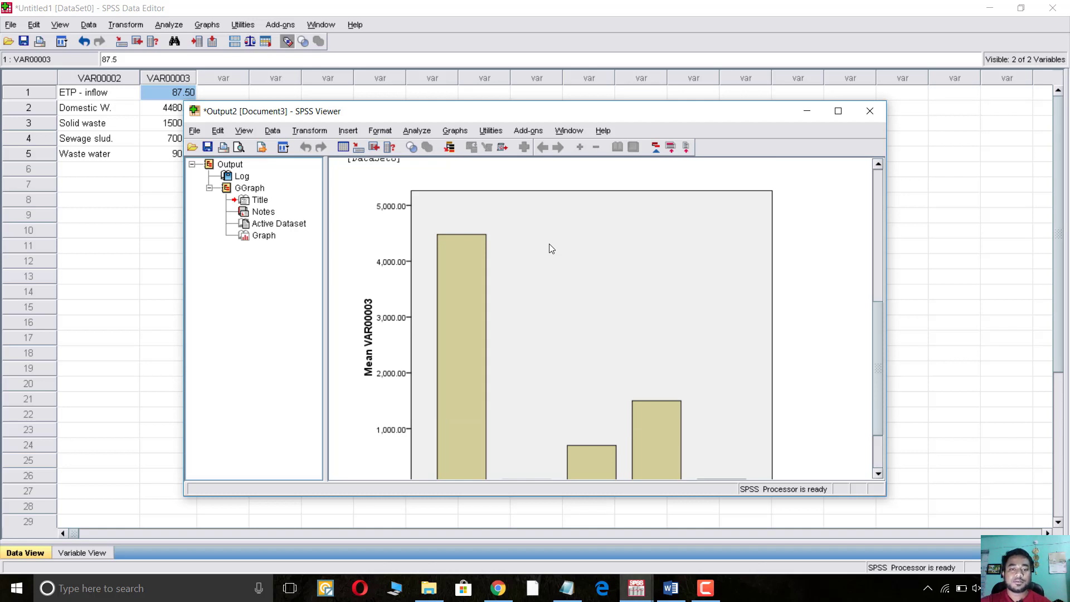
{"action": "double_click", "coordinate": [550, 244]}
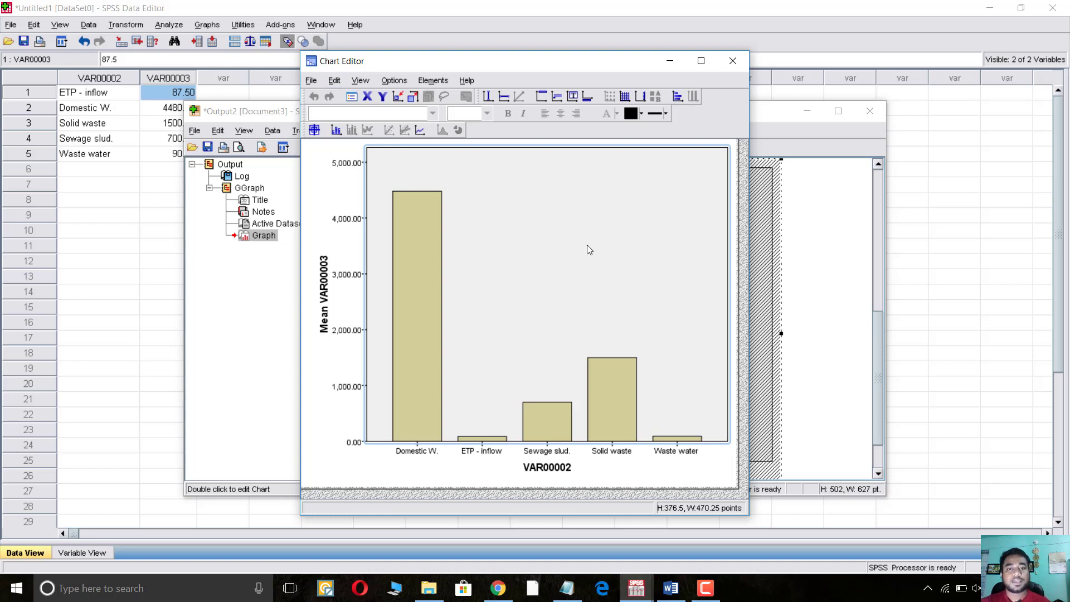
- Set the plot area's fill to Transparent
{"action": "double_click", "coordinate": [458, 214]}
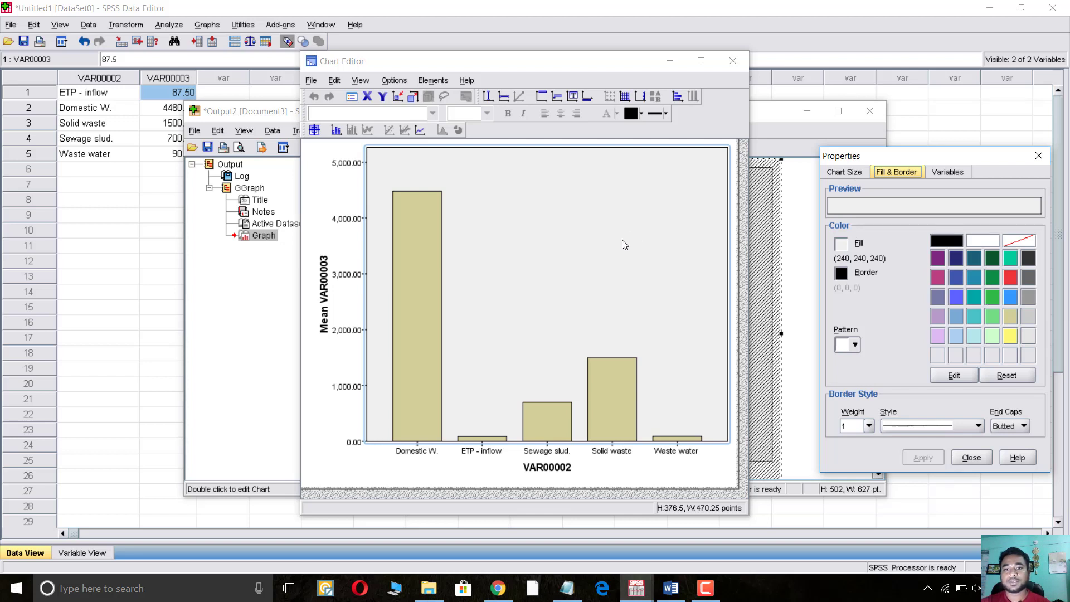
{"action": "left_click", "coordinate": [1025, 242]}
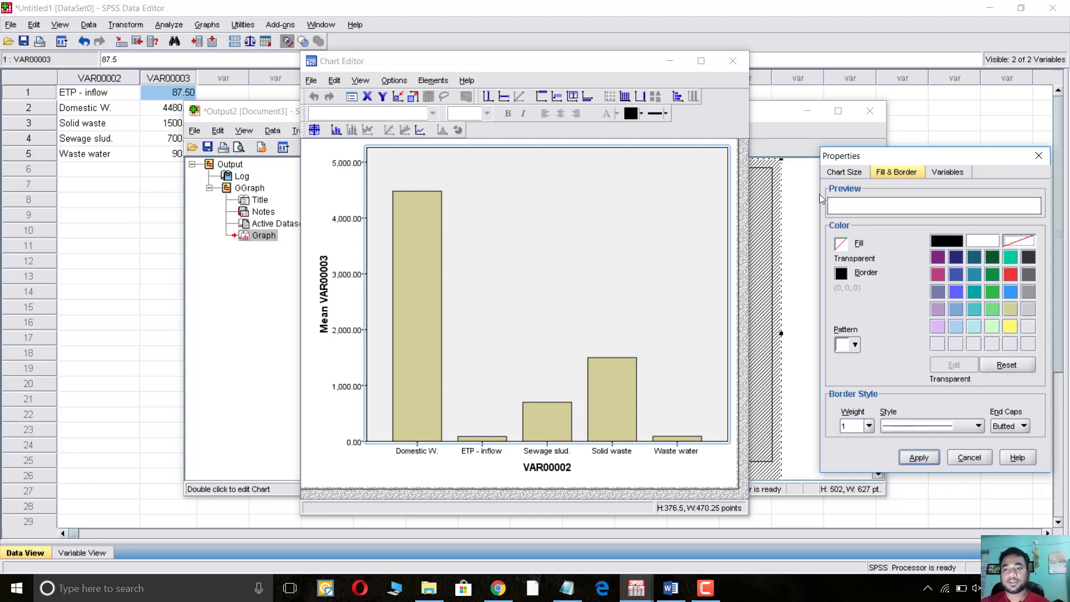
{"action": "left_click", "coordinate": [918, 457]}
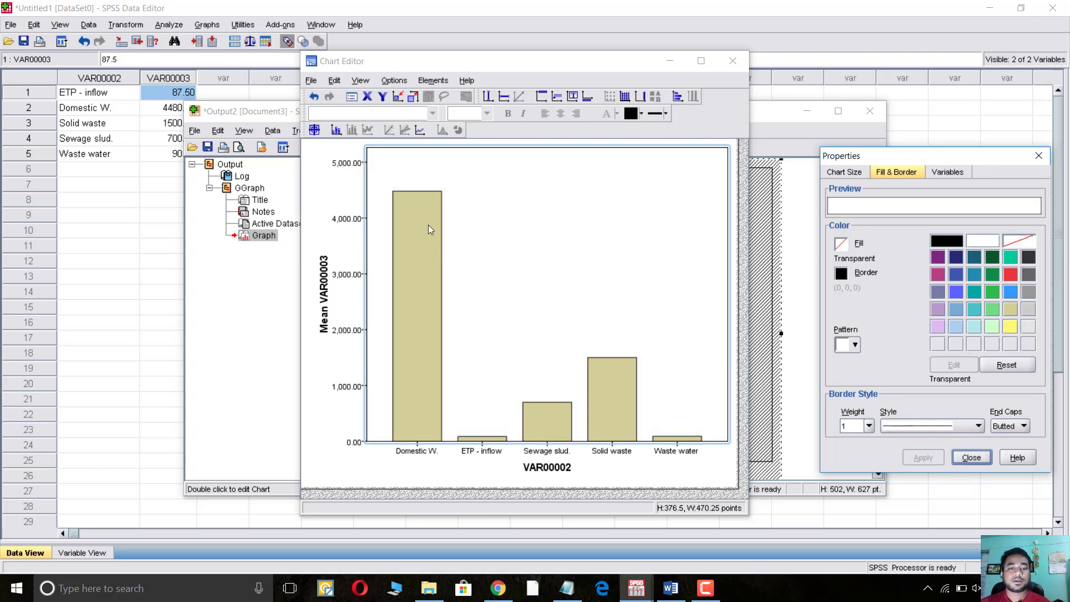
- Fill all five bars with teal (36, 139, 172)
{"action": "left_click", "coordinate": [426, 259]}
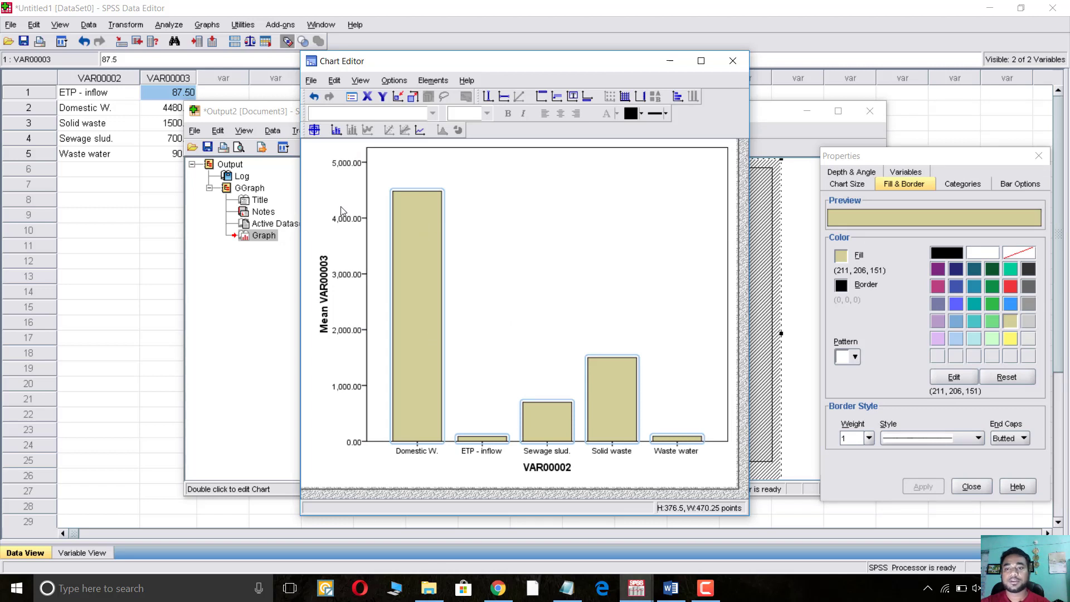
{"action": "left_click", "coordinate": [960, 273]}
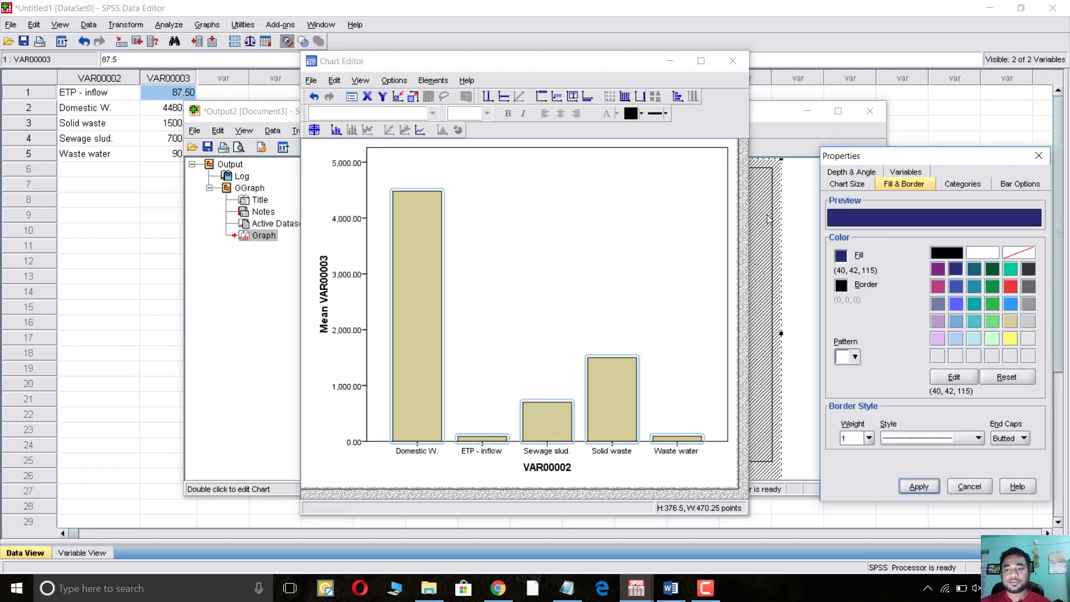
{"action": "left_click", "coordinate": [919, 487]}
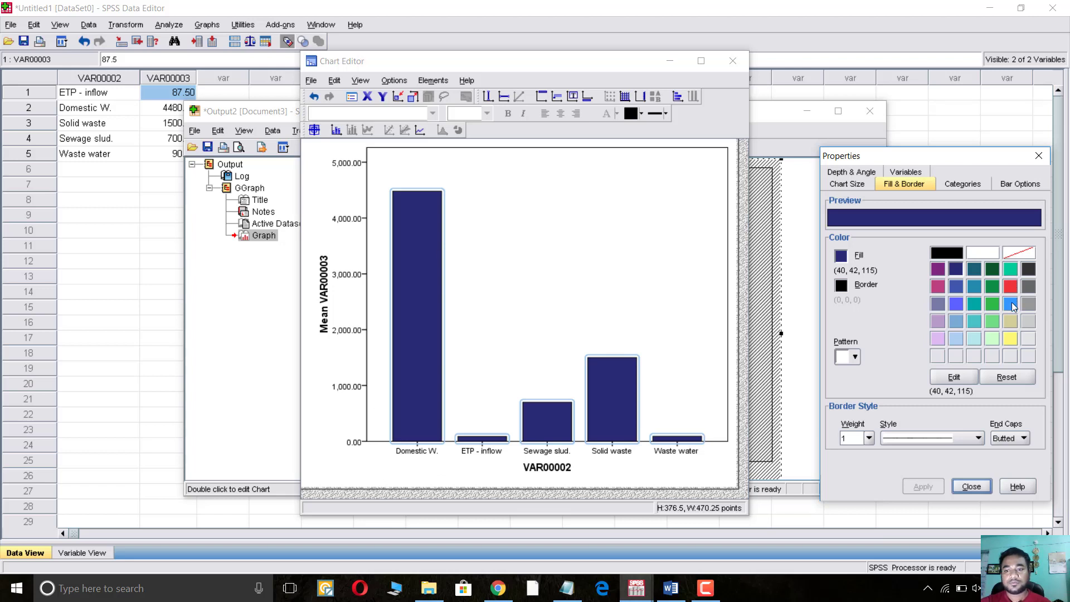
{"action": "left_click", "coordinate": [975, 289]}
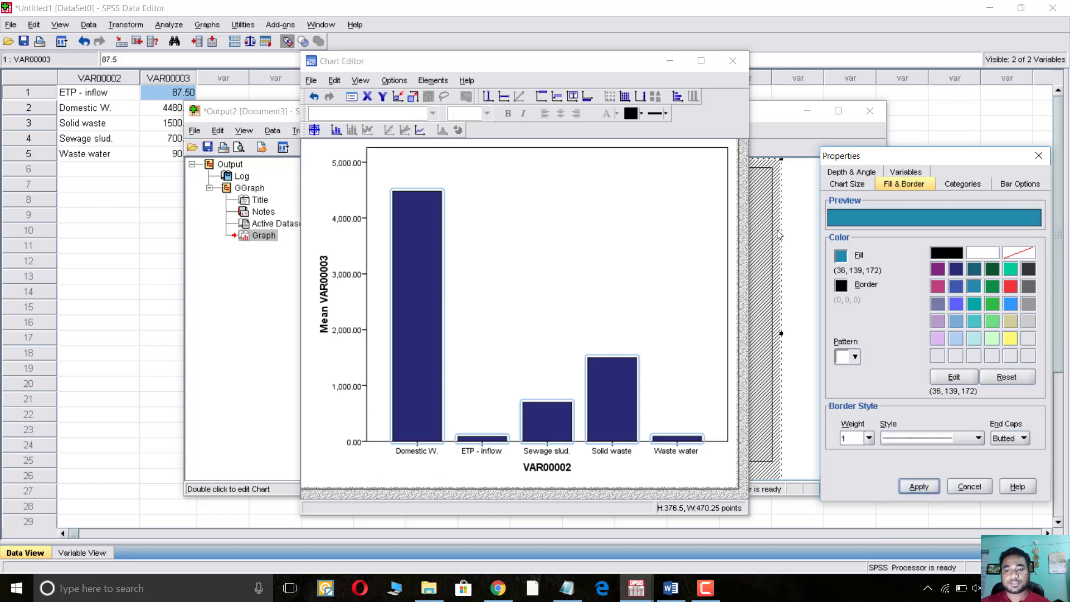
{"action": "left_click", "coordinate": [914, 489]}
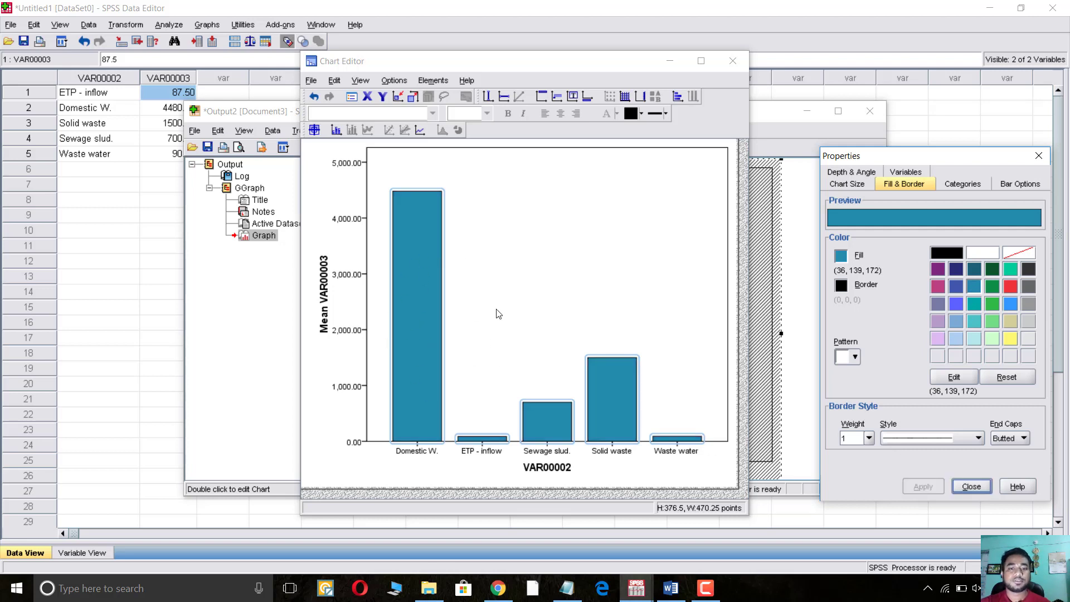
- Apply a 3-D depth and angle effect to the bars
{"action": "left_click", "coordinate": [842, 174]}
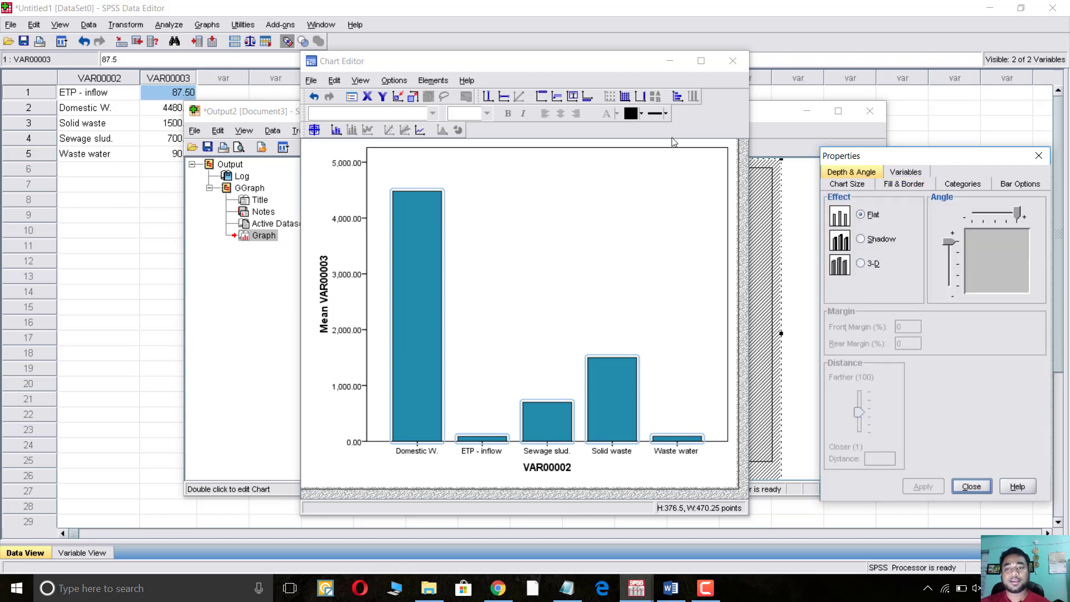
{"action": "left_click", "coordinate": [862, 265]}
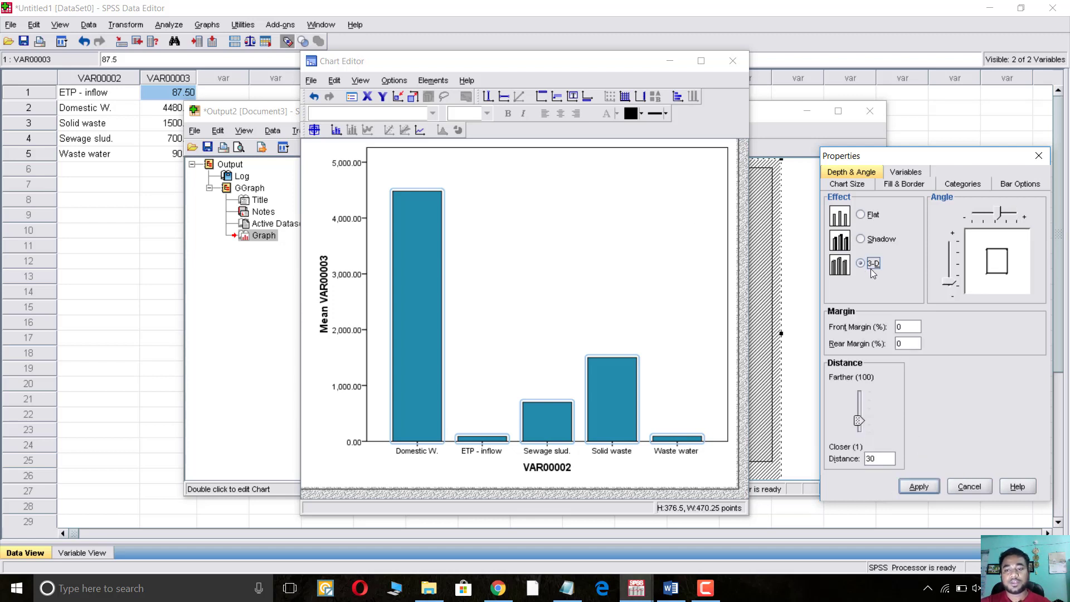
{"action": "left_click", "coordinate": [916, 485]}
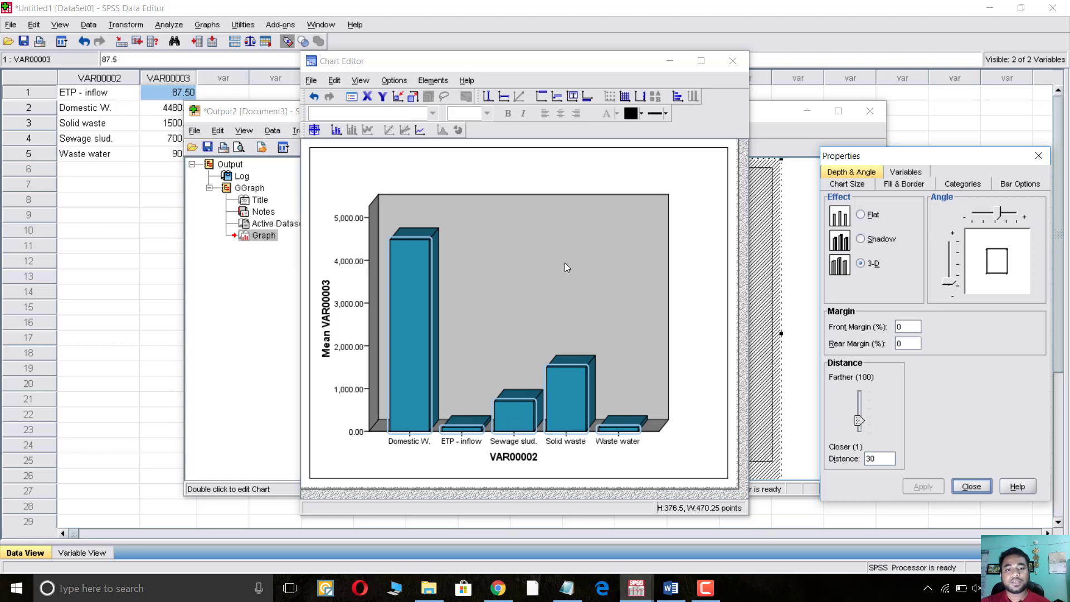
- Set the 3-D chart's grey back plot wall to a transparent fill
{"action": "left_click", "coordinate": [451, 209]}
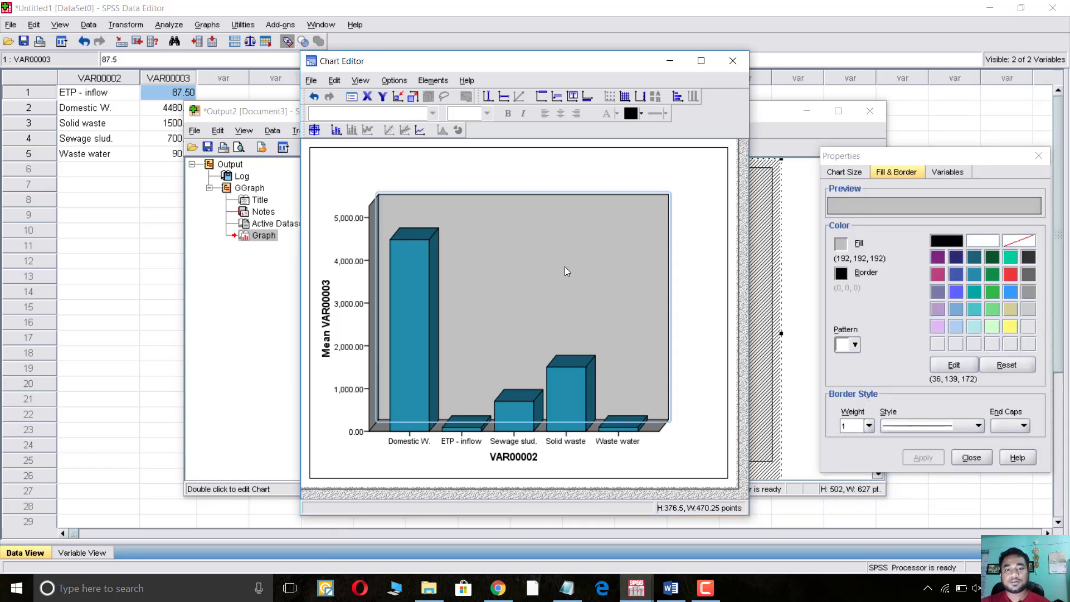
{"action": "left_click", "coordinate": [1014, 243]}
{"action": "left_click", "coordinate": [922, 457]}
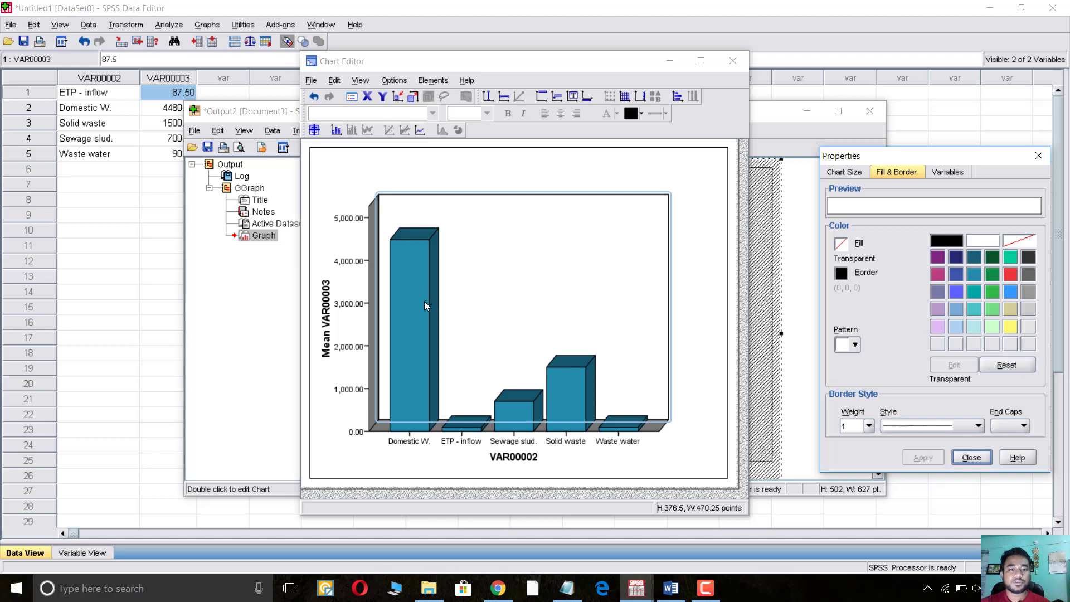
- Rename the y-axis title from Mean VAR00003 to 'Total P (ppm)'
{"action": "left_click", "coordinate": [323, 319]}
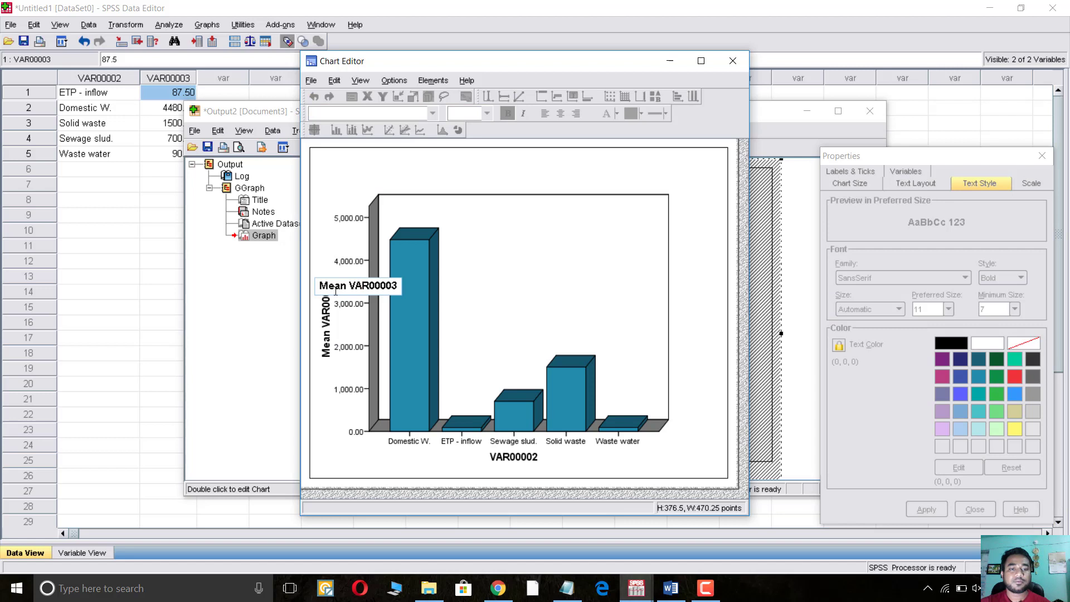
{"action": "triple_click", "coordinate": [336, 291]}
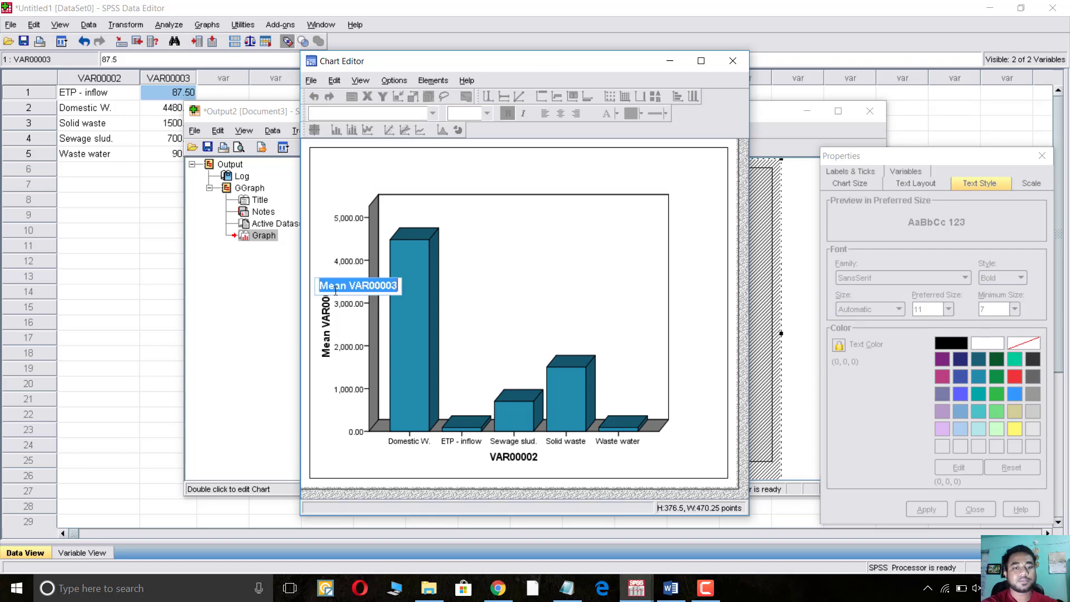
{"action": "type", "text": "Tot"}
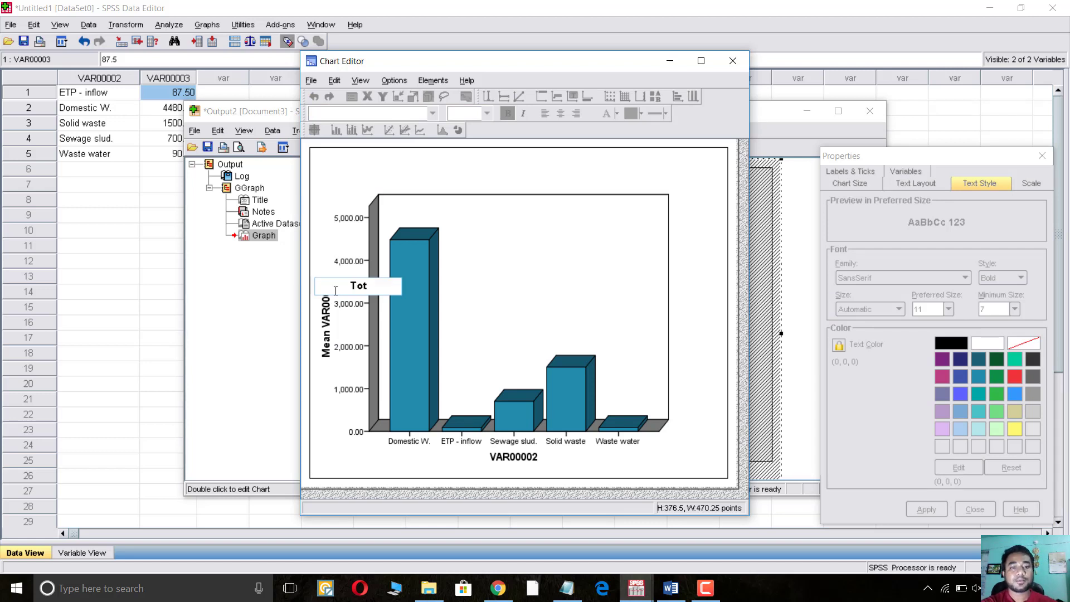
{"action": "type", "text": "al"}
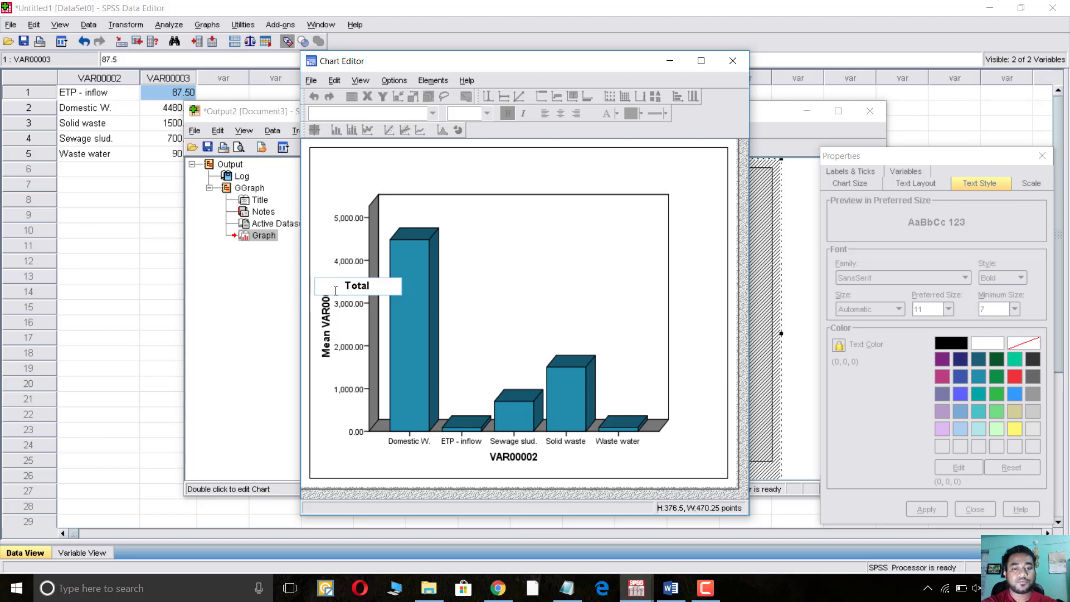
{"action": "type", "text": " P ("}
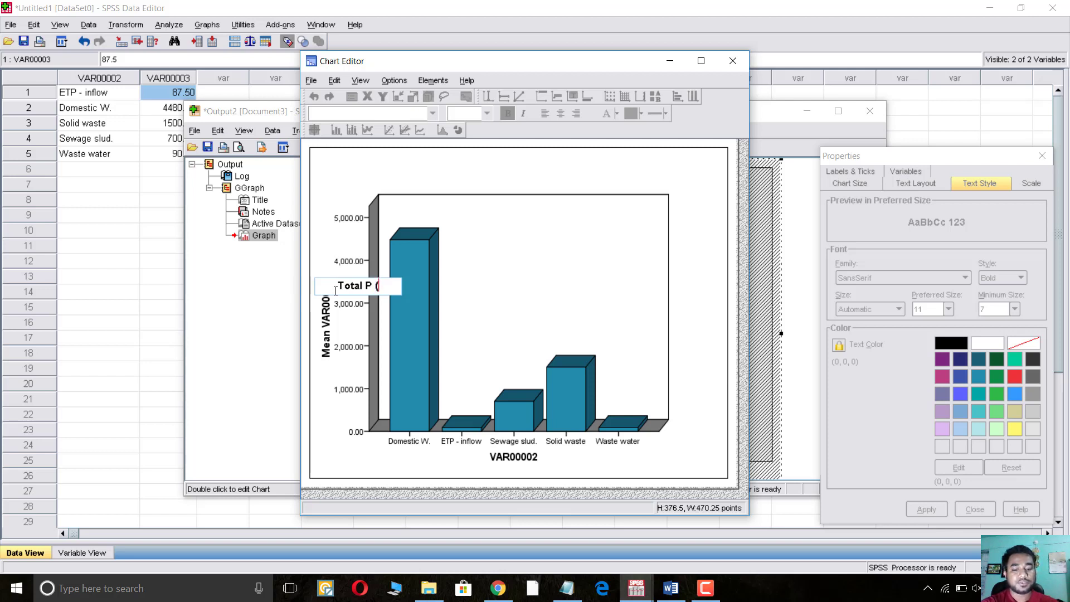
{"action": "type", "text": "ppm"}
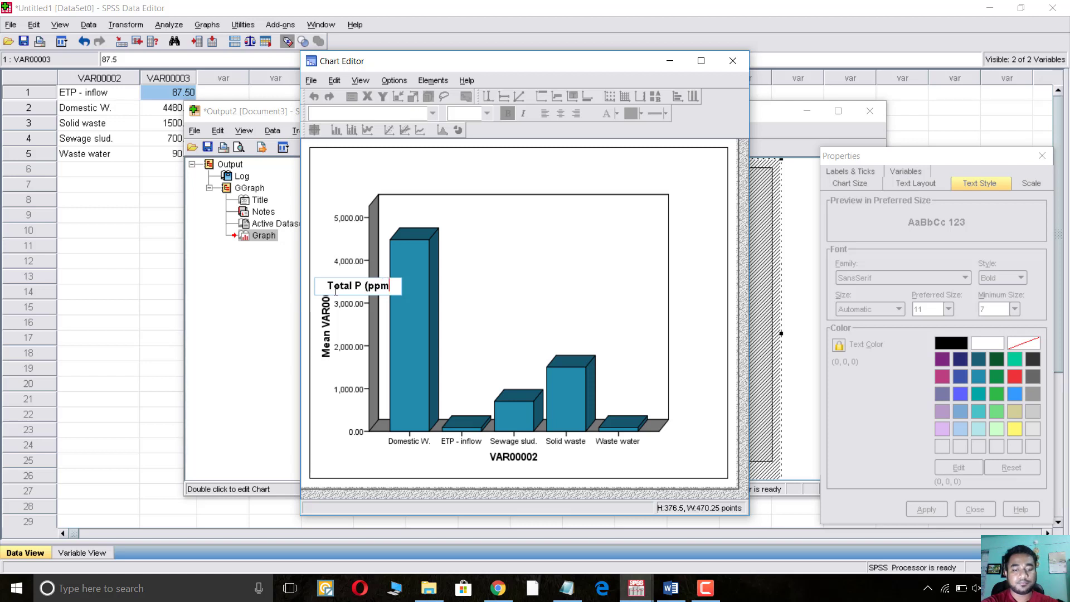
{"action": "type", "text": ")"}
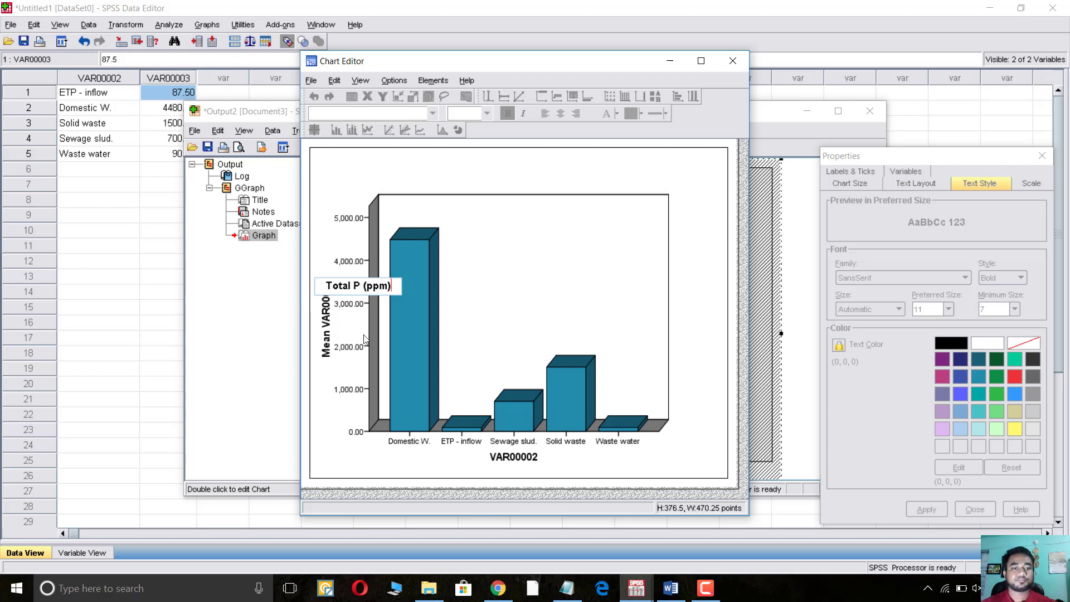
{"action": "left_click", "coordinate": [345, 323]}
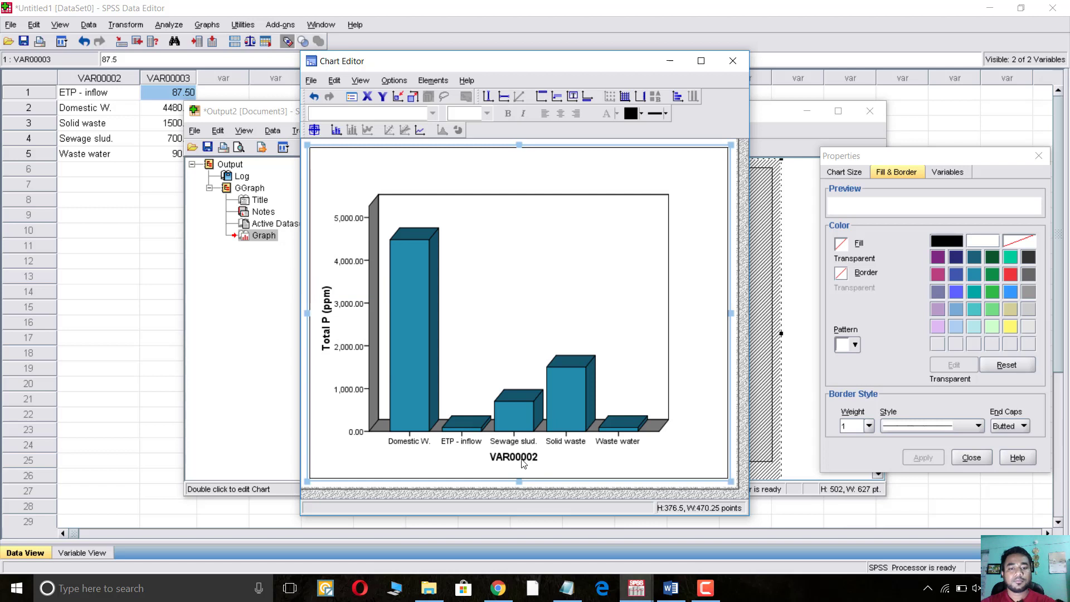
- Replace the x-axis title VAR00002 with 'Waste Types'
{"action": "key", "text": "Tab"}
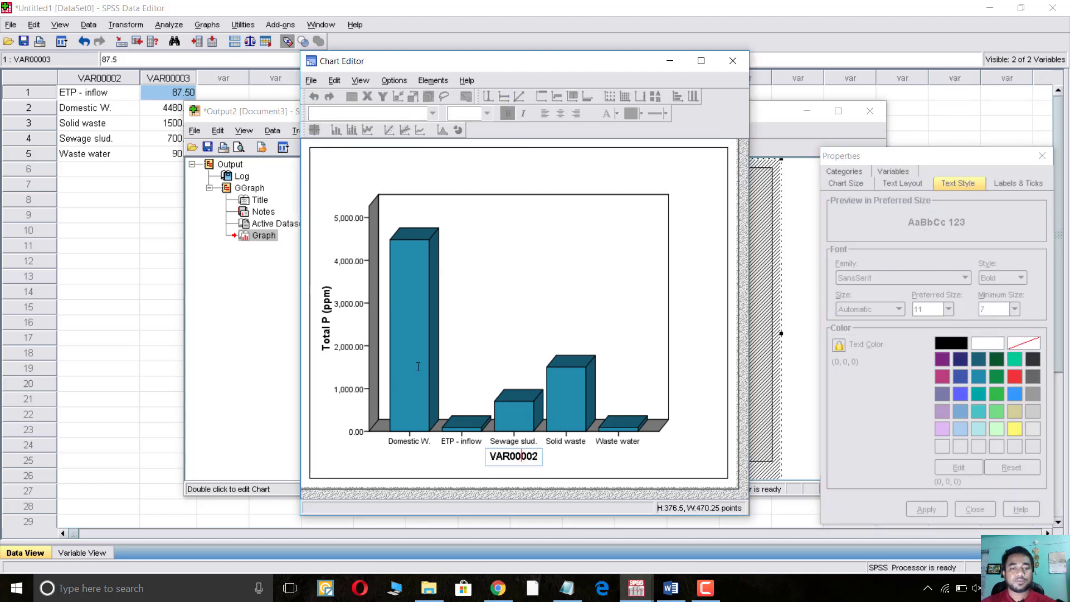
{"action": "key", "text": "ctrl+a"}
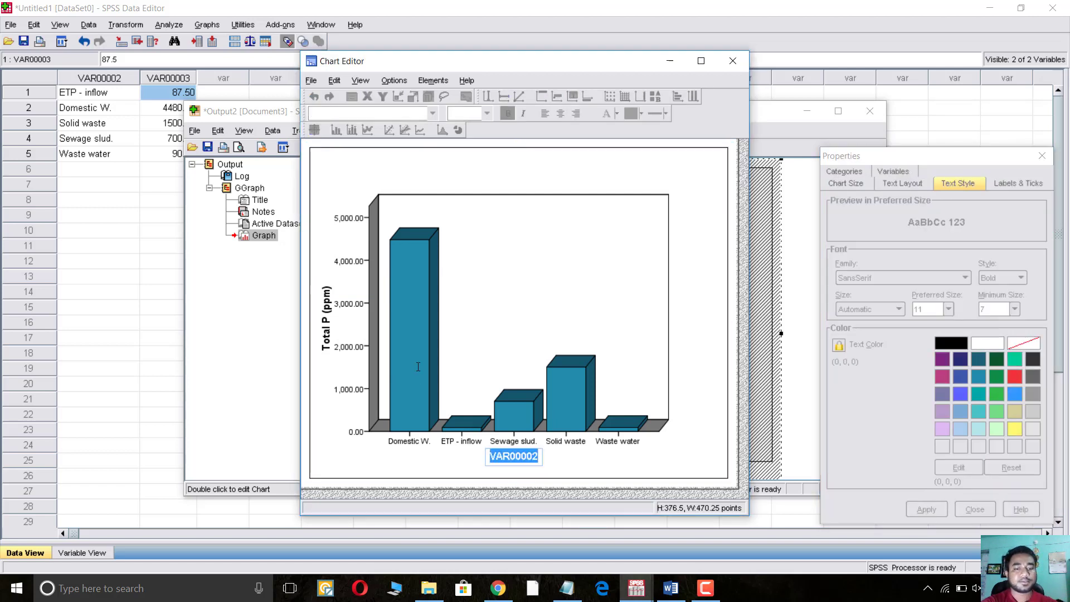
{"action": "type", "text": "Waste"}
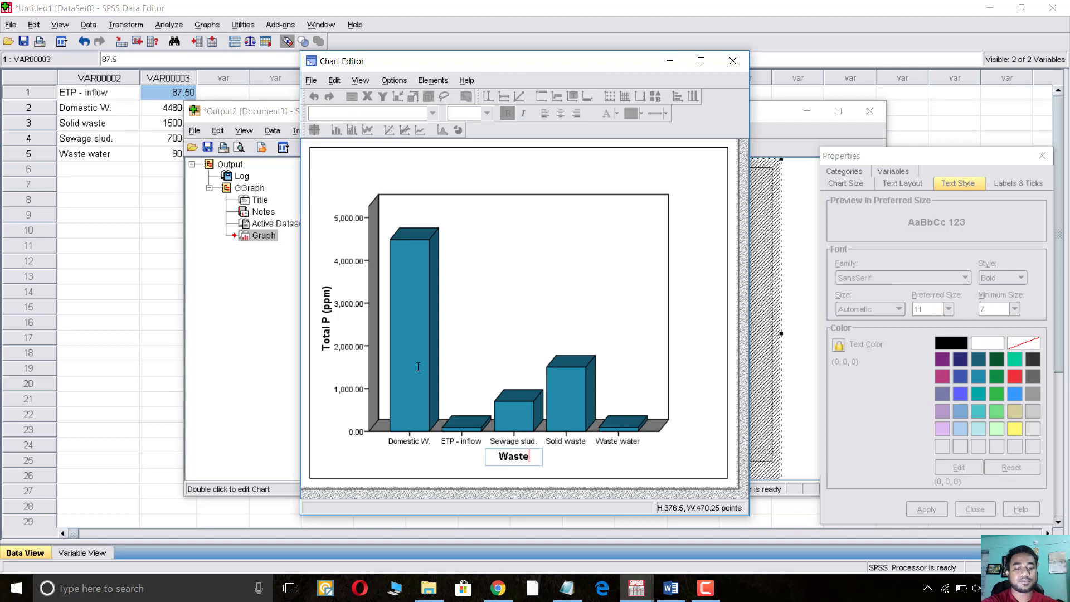
{"action": "type", "text": " Types"}
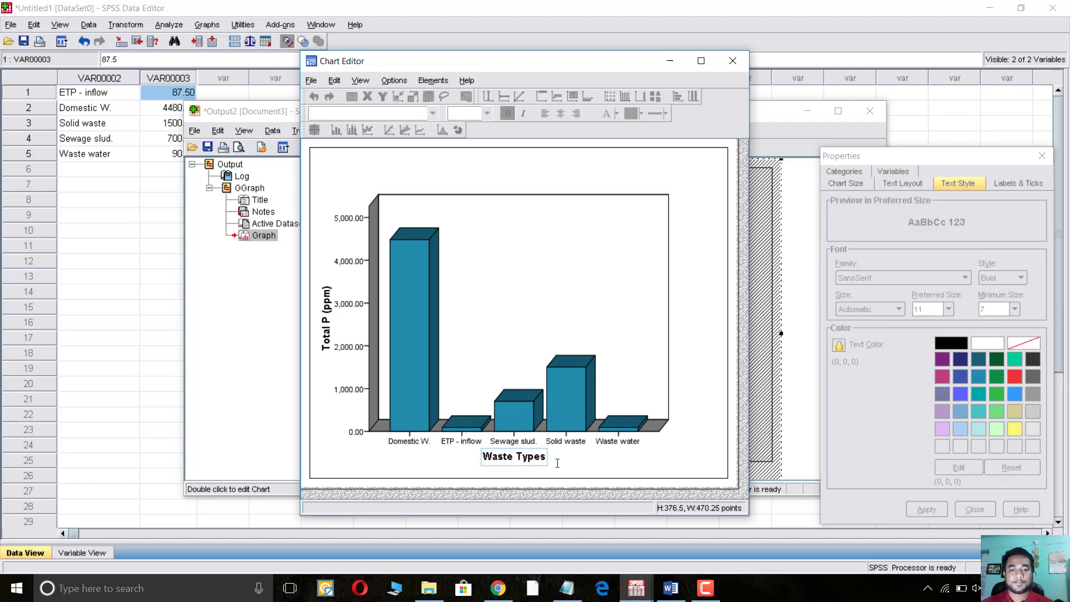
- Finish the x-axis title and close the Chart Editor to view the finished chart
{"action": "left_click", "coordinate": [462, 380]}
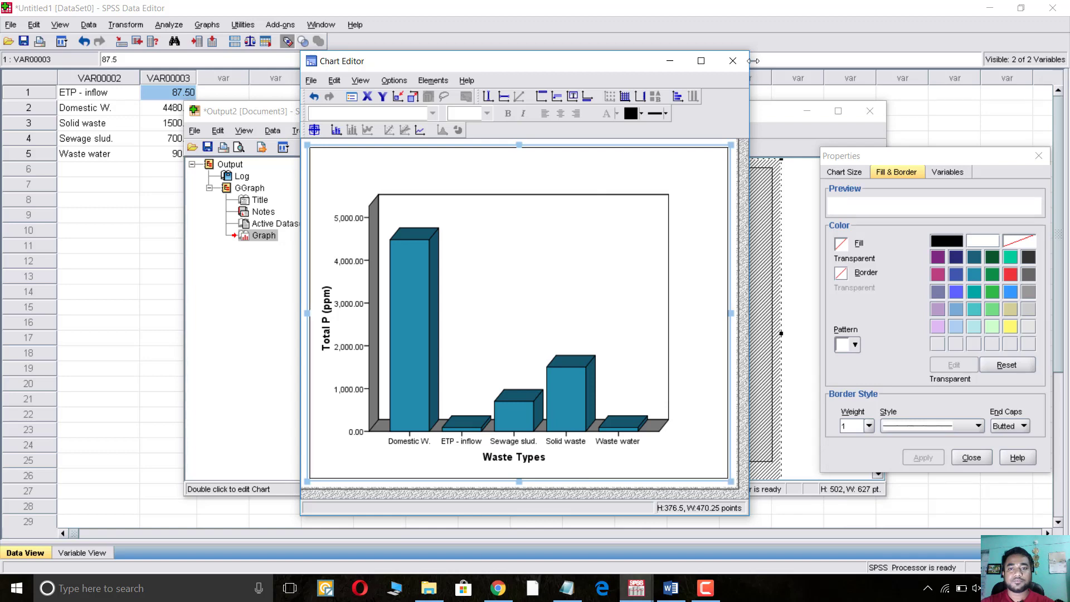
{"action": "left_click", "coordinate": [733, 61]}
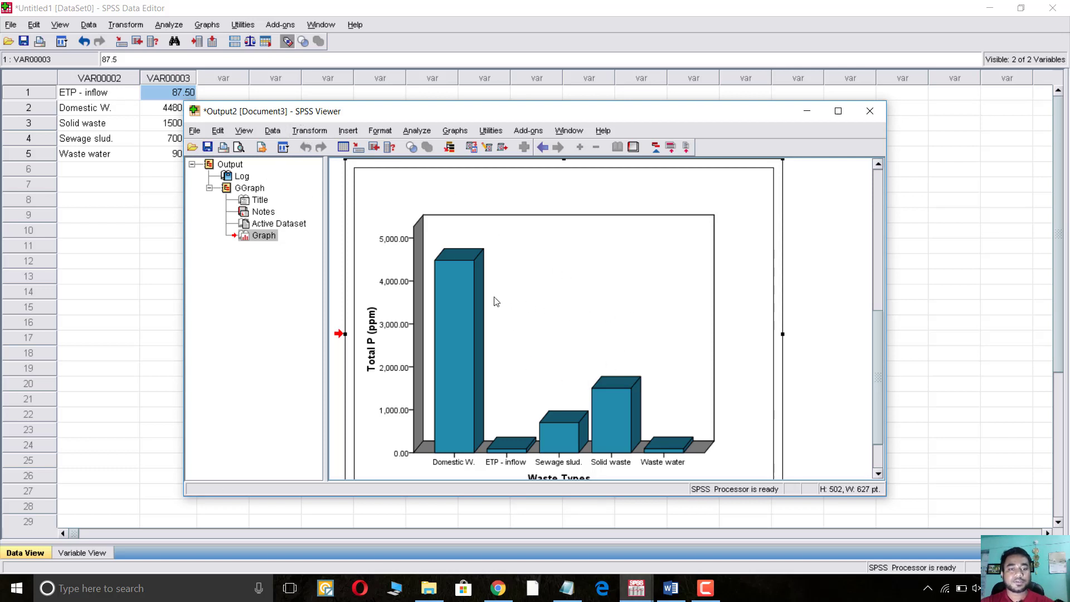
{"action": "scroll", "coordinate": [496, 302], "scroll_direction": "down", "scroll_amount": 2}
{"action": "scroll", "coordinate": [496, 303], "scroll_direction": "up", "scroll_amount": 4}
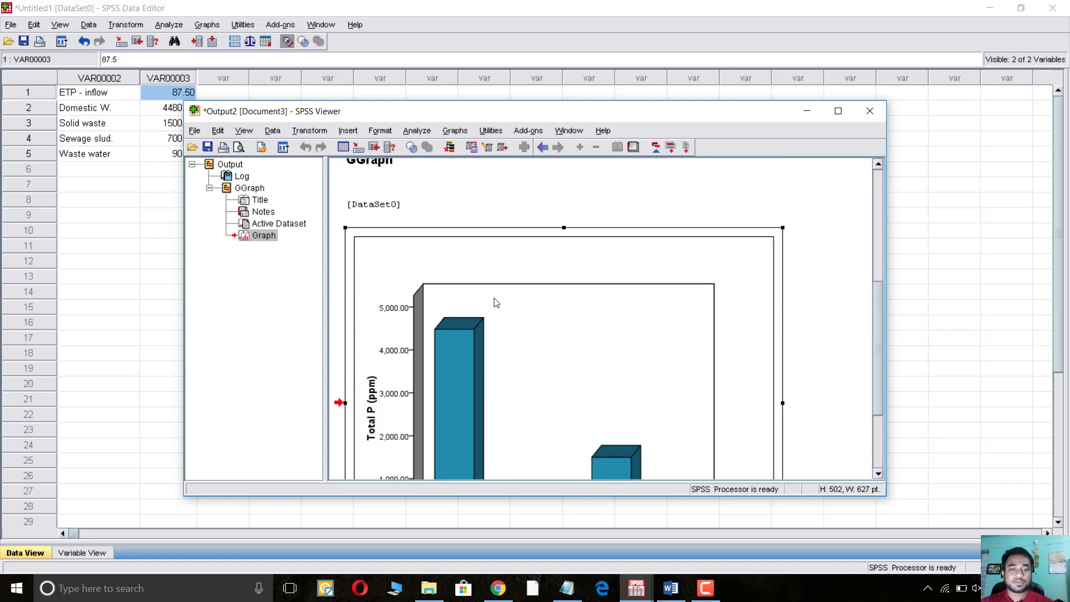
- Export the chart as PNG named data1 on the Desktop, overwriting the existing file
{"action": "right_click", "coordinate": [496, 302]}
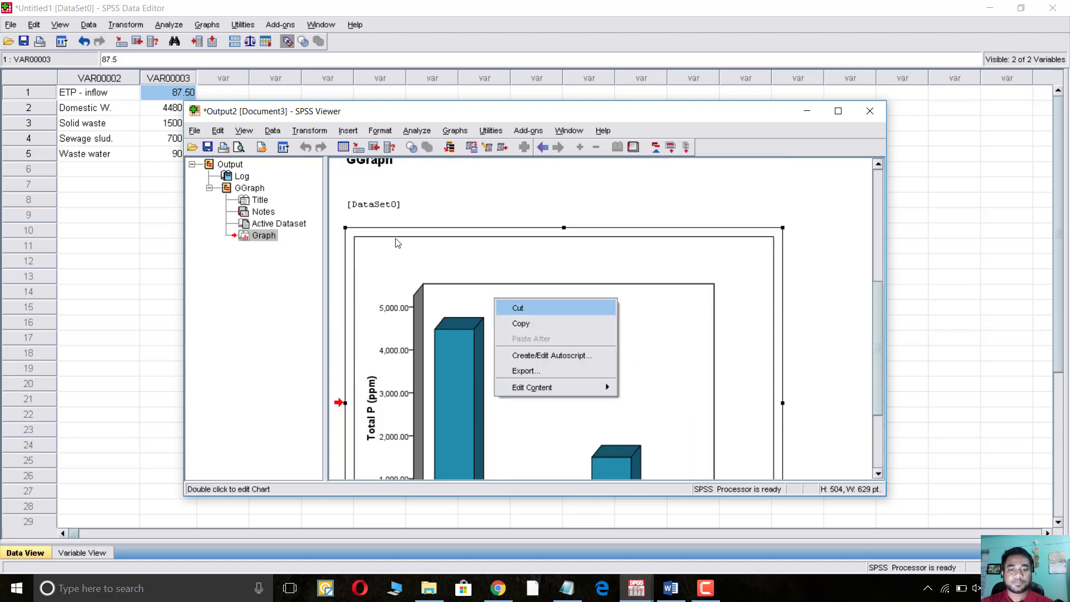
{"action": "left_click", "coordinate": [533, 369]}
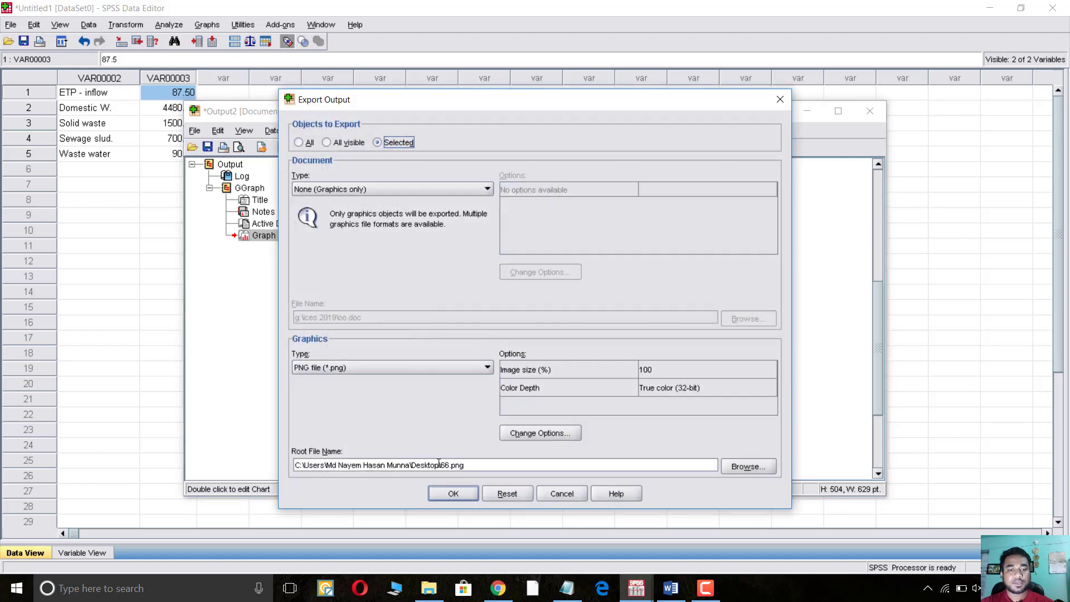
{"action": "left_click", "coordinate": [444, 464]}
{"action": "left_click", "coordinate": [444, 465]}
{"action": "double_click", "coordinate": [444, 464]}
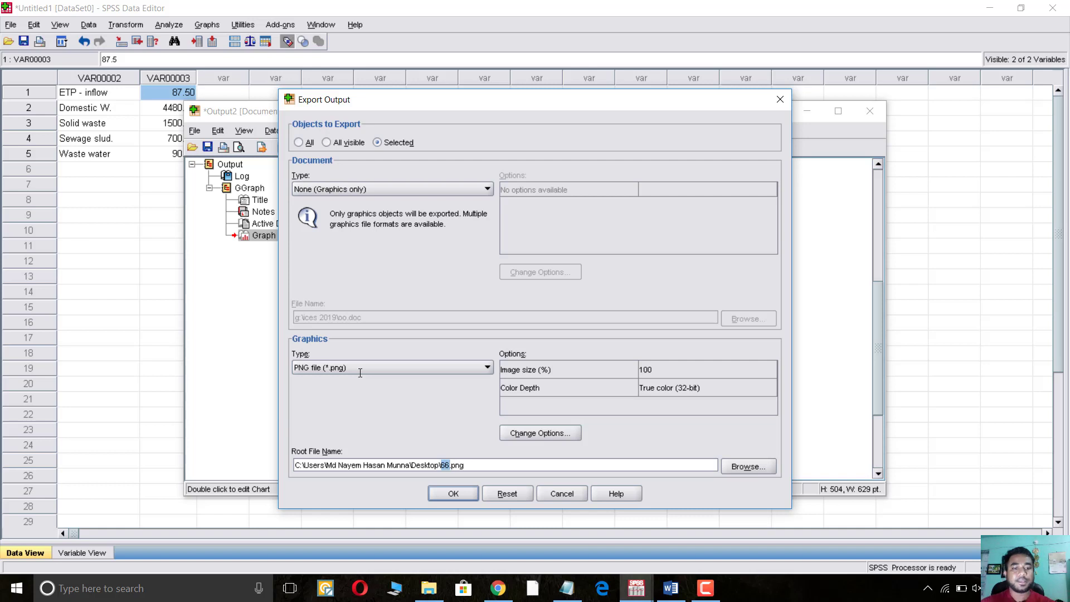
{"action": "type", "text": "data1"}
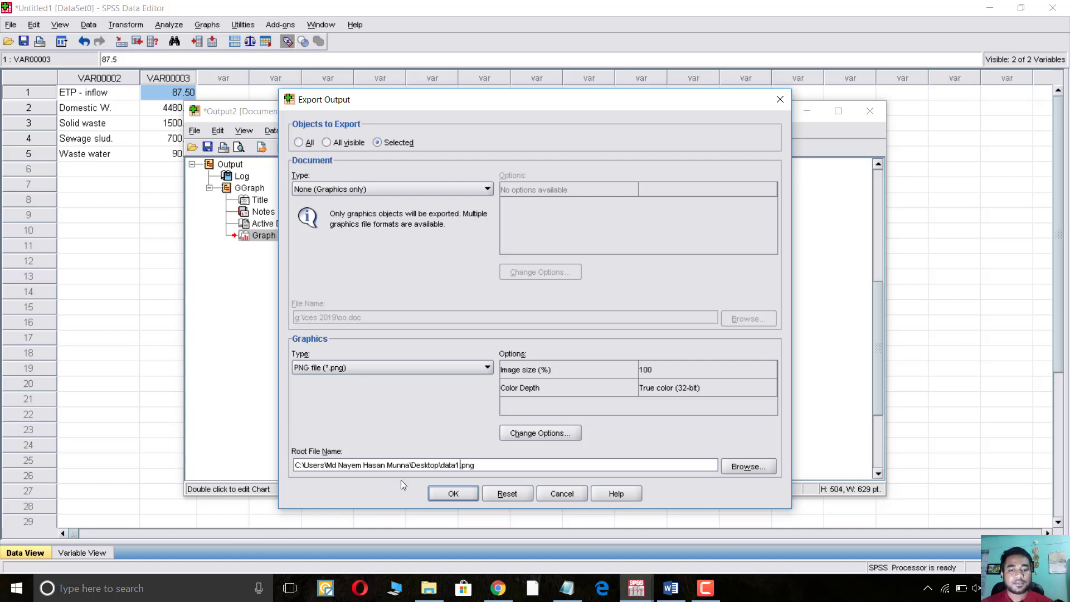
{"action": "left_click_drag", "start_coordinate": [411, 465], "coordinate": [440, 466]}
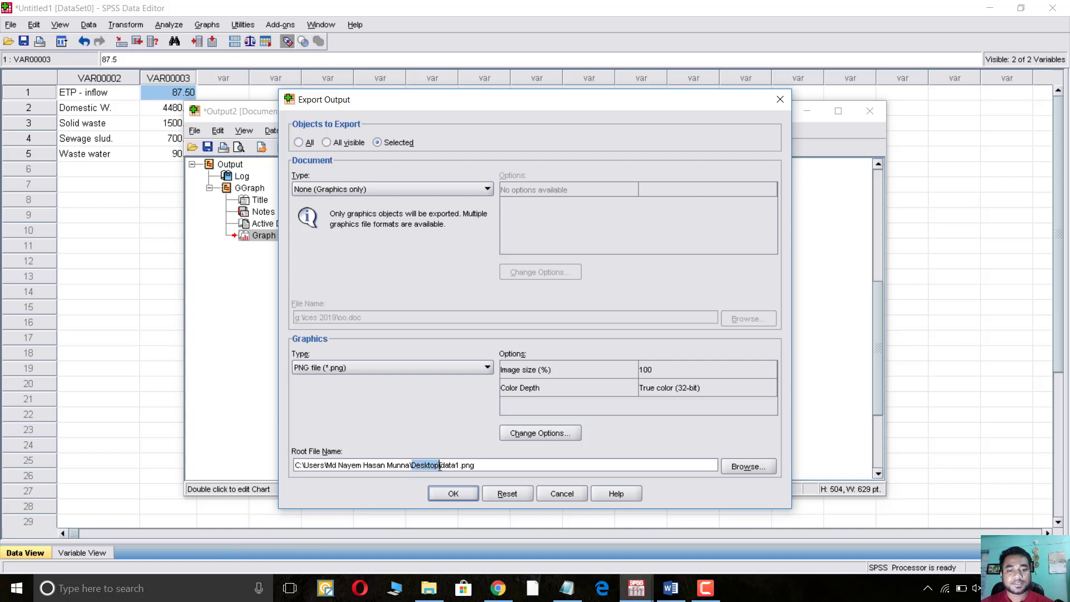
{"action": "left_click", "coordinate": [449, 493]}
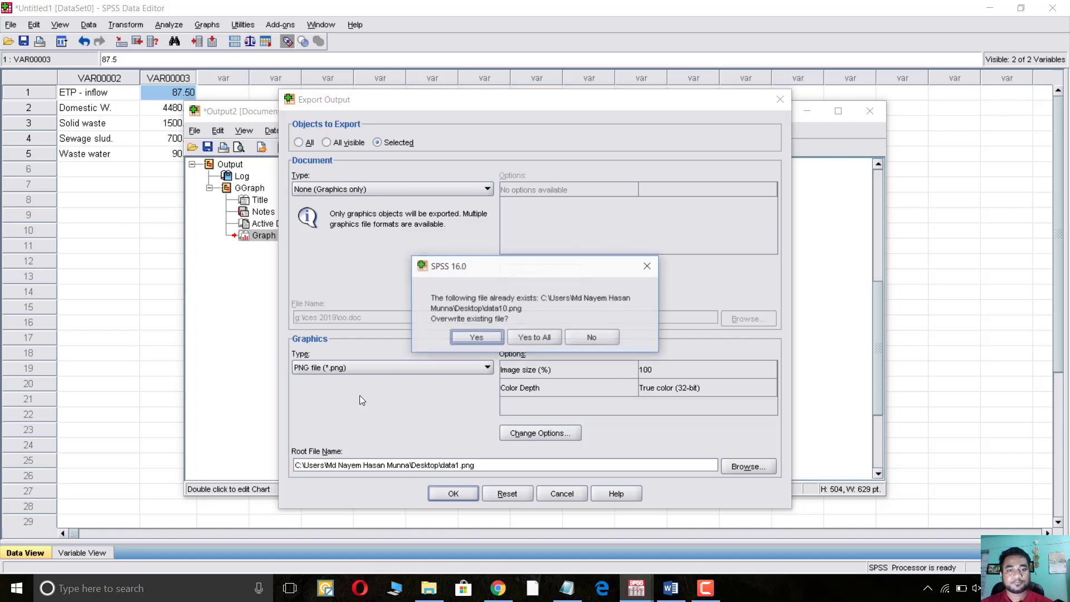
{"action": "left_click", "coordinate": [493, 340]}
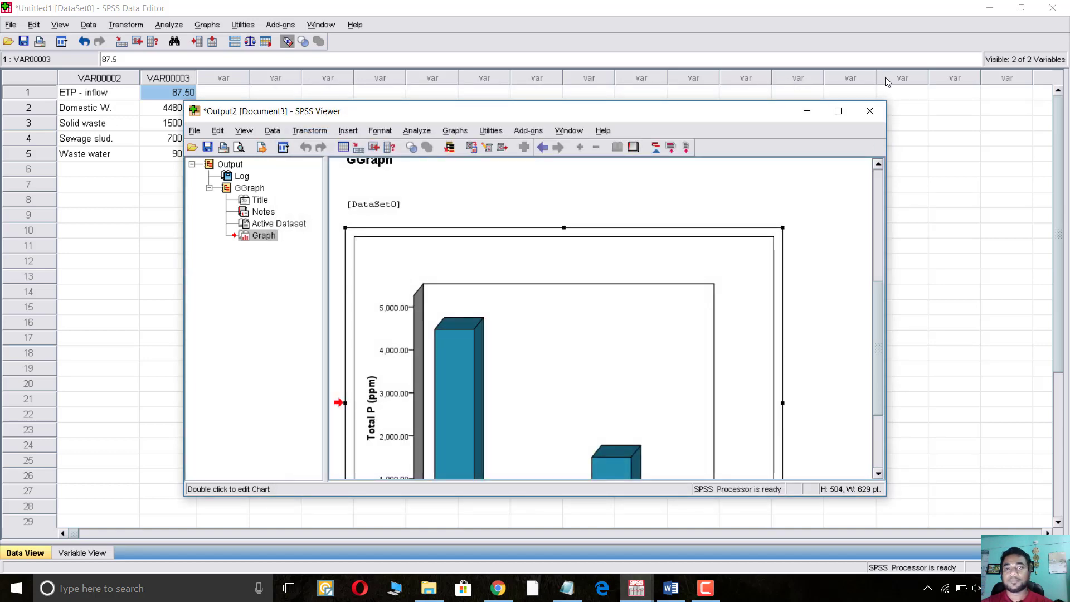
- Minimise the SPSS output Viewer window
{"action": "left_click", "coordinate": [806, 111]}
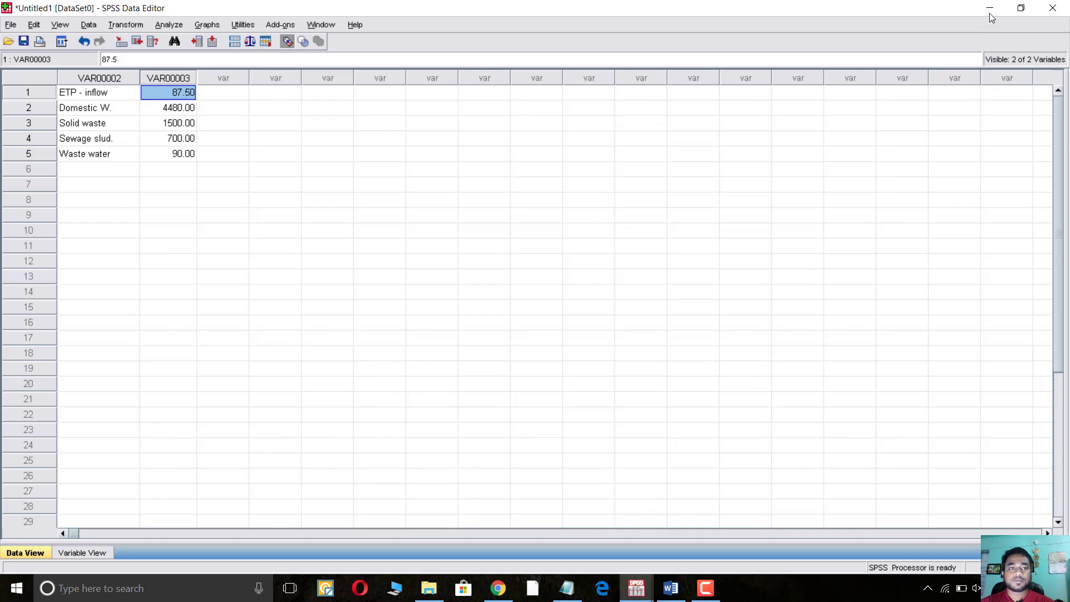